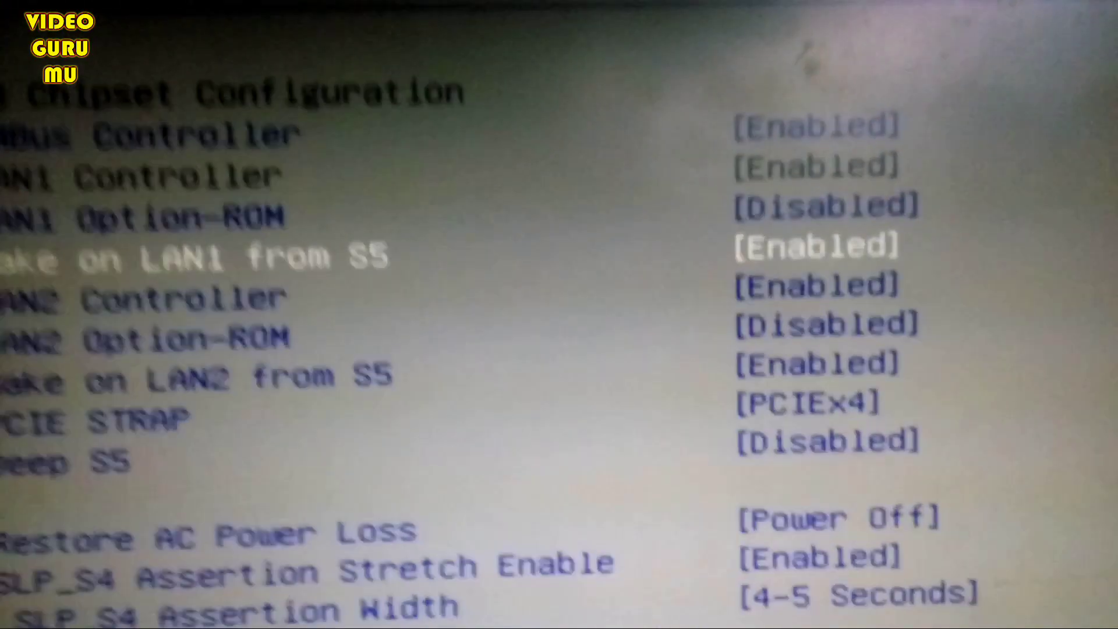
Set Wake on LAN2 from S5 to Enabled in the South Bridge chipset configuration.
{"action": "key", "text": "Up"}
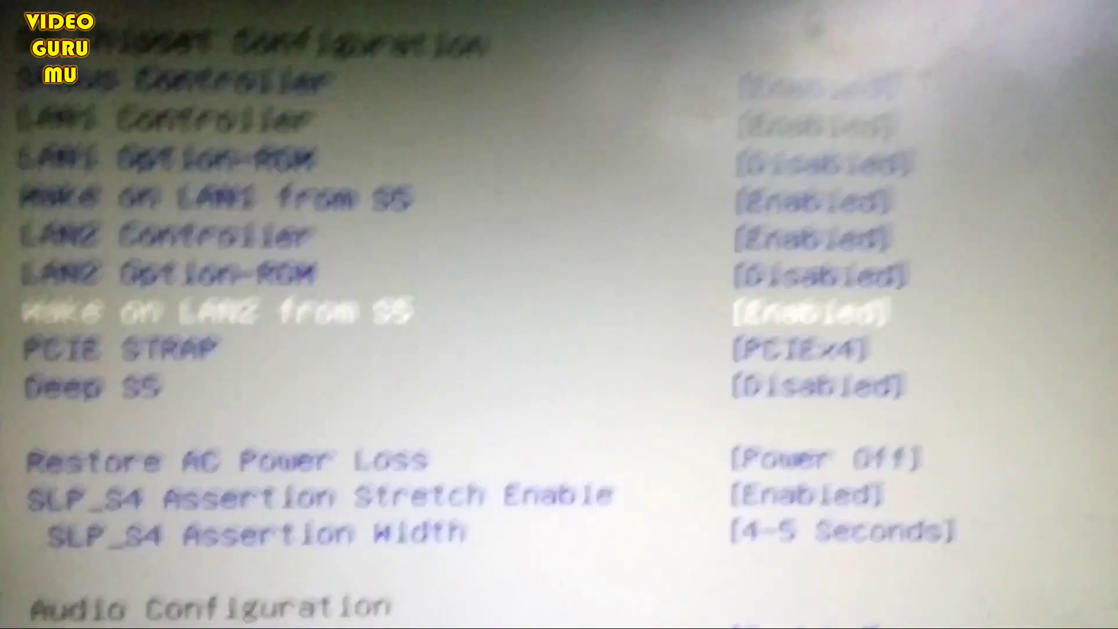
{"action": "key", "text": "Return"}
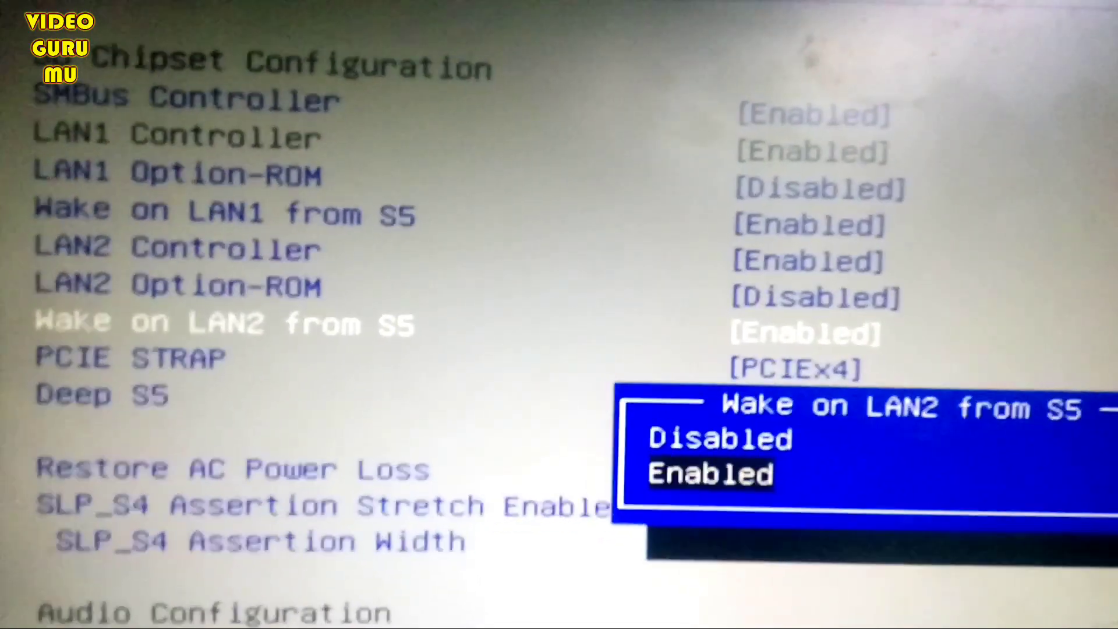
{"action": "key", "text": "Return"}
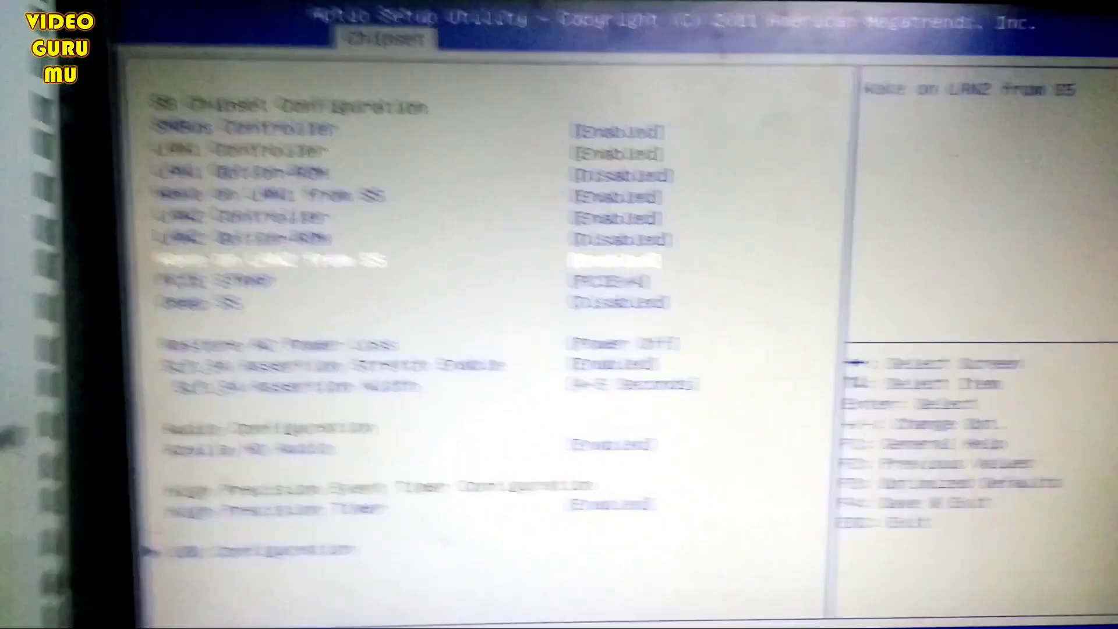
Leave the South Bridge settings, save the BIOS changes and exit the setup utility.
{"action": "key", "text": "Escape"}
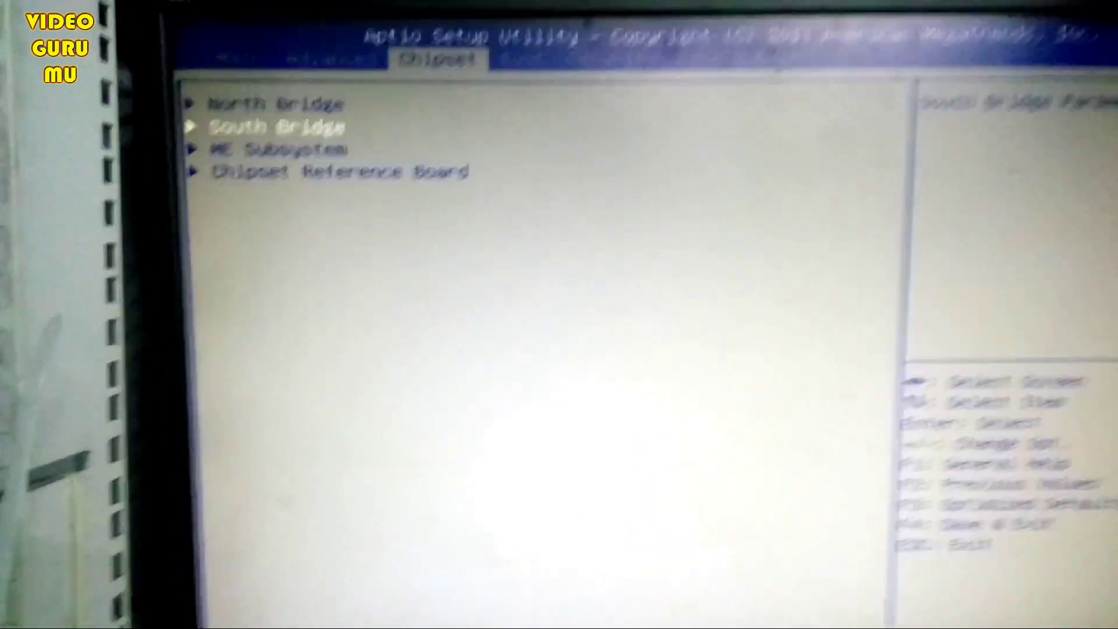
{"action": "key", "text": "Left"}
{"action": "key", "text": "Left"}
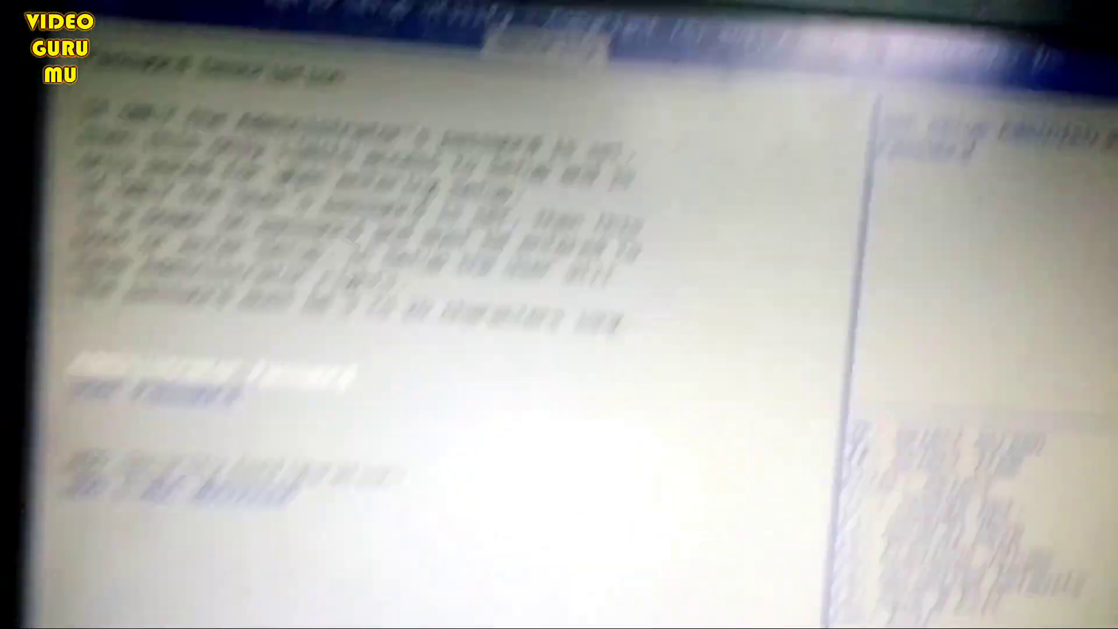
{"action": "key", "text": "Left"}
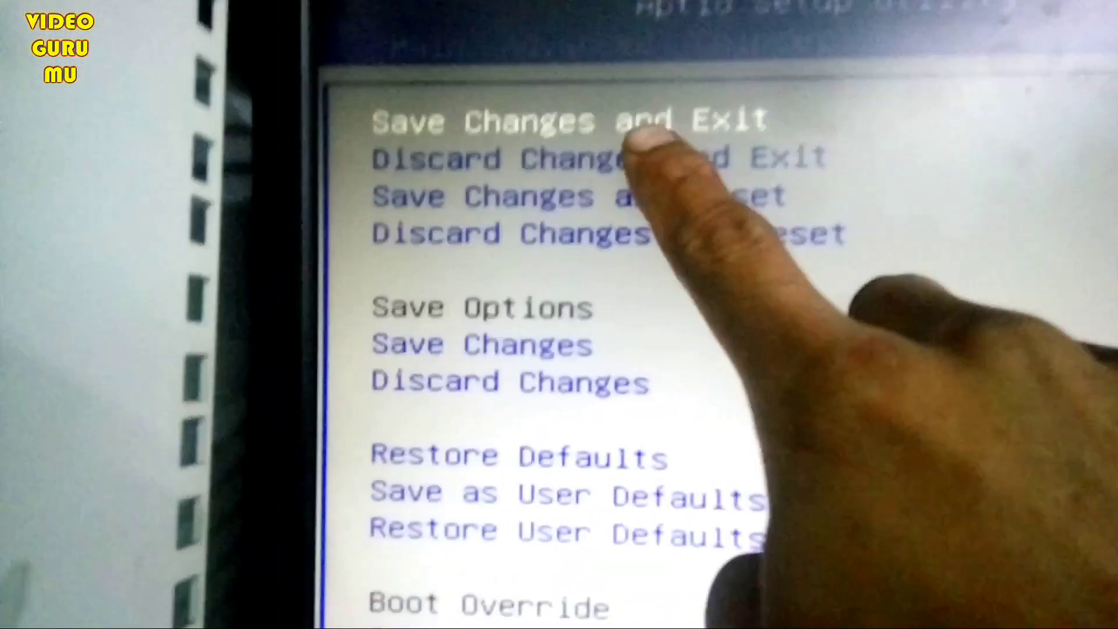
{"action": "key", "text": "Return"}
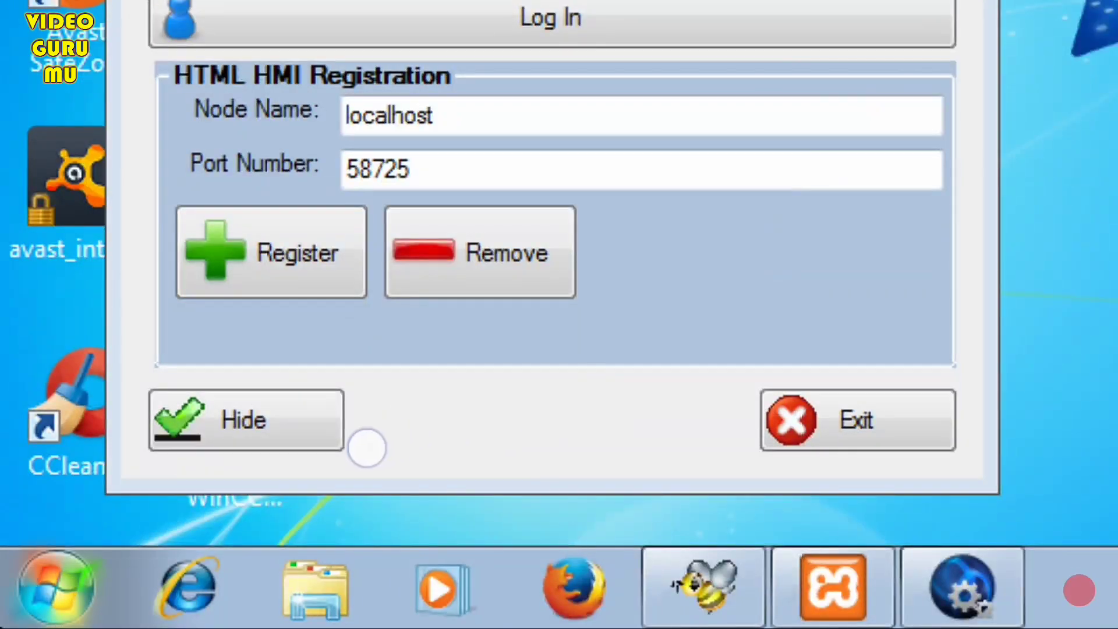
Open Device Manager in Windows Computer Management and expand the network adapters.
{"action": "left_click", "coordinate": [56, 601]}
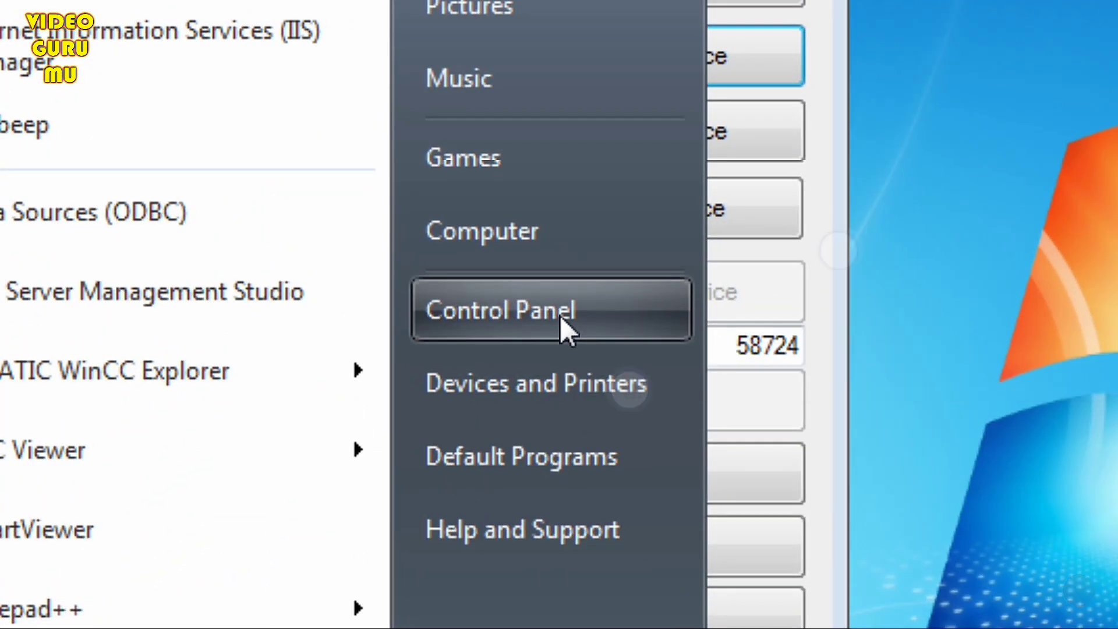
{"action": "right_click", "coordinate": [560, 315]}
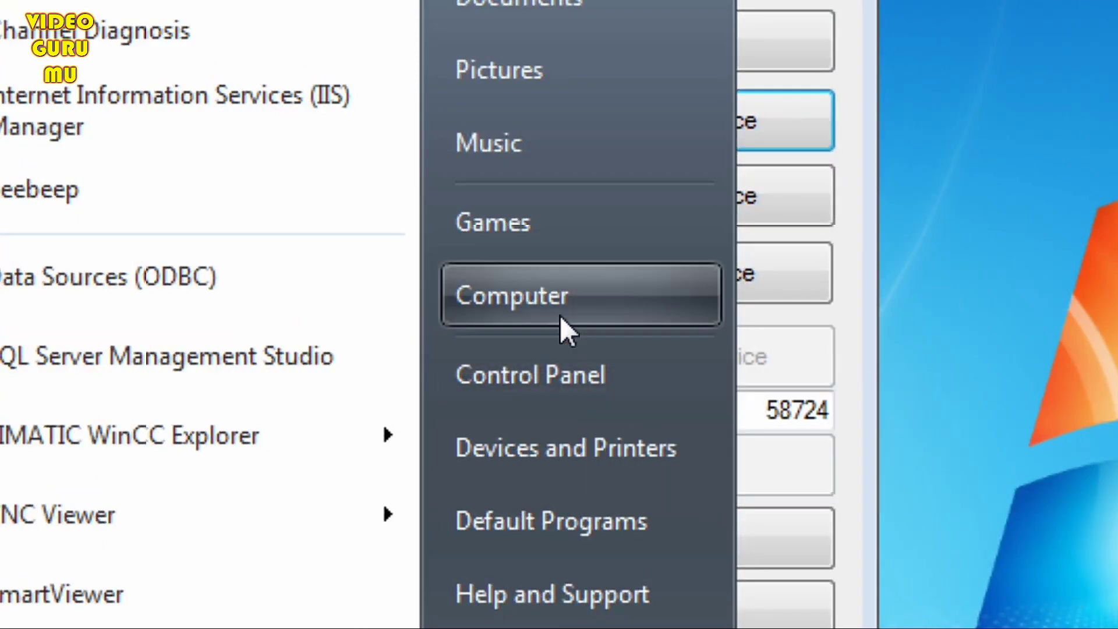
{"action": "right_click", "coordinate": [560, 315]}
{"action": "left_click", "coordinate": [652, 392]}
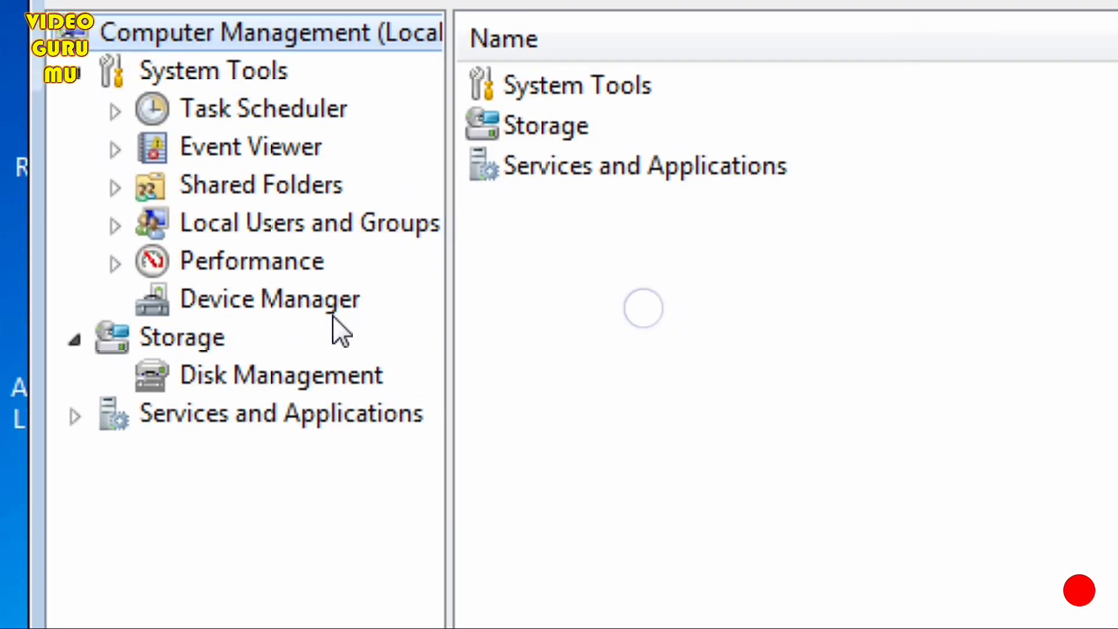
{"action": "left_click", "coordinate": [334, 317]}
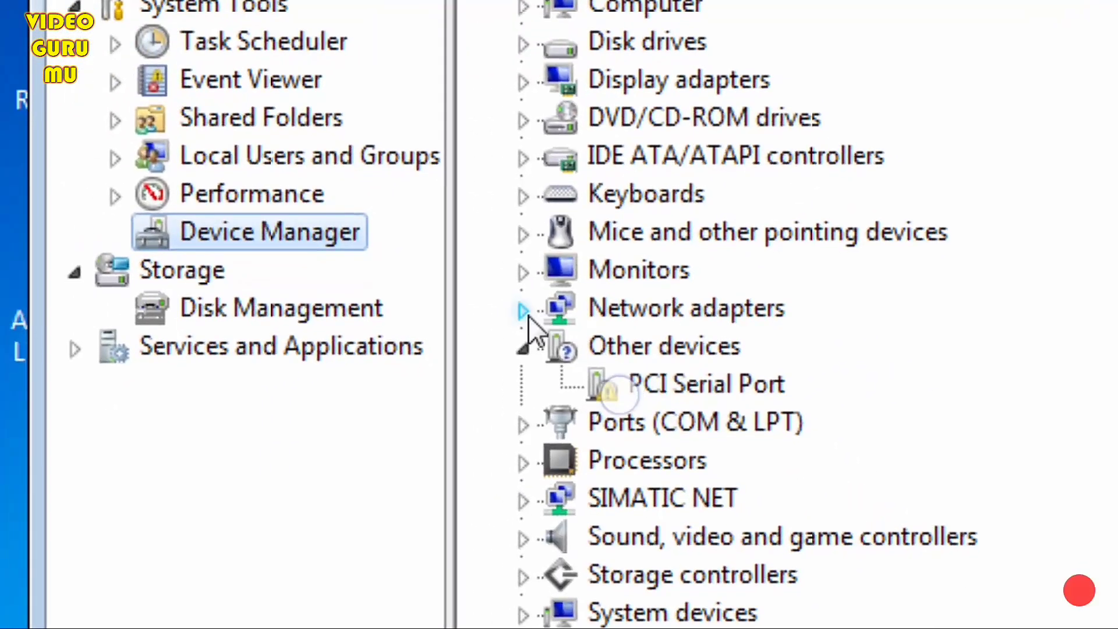
{"action": "left_click", "coordinate": [521, 313]}
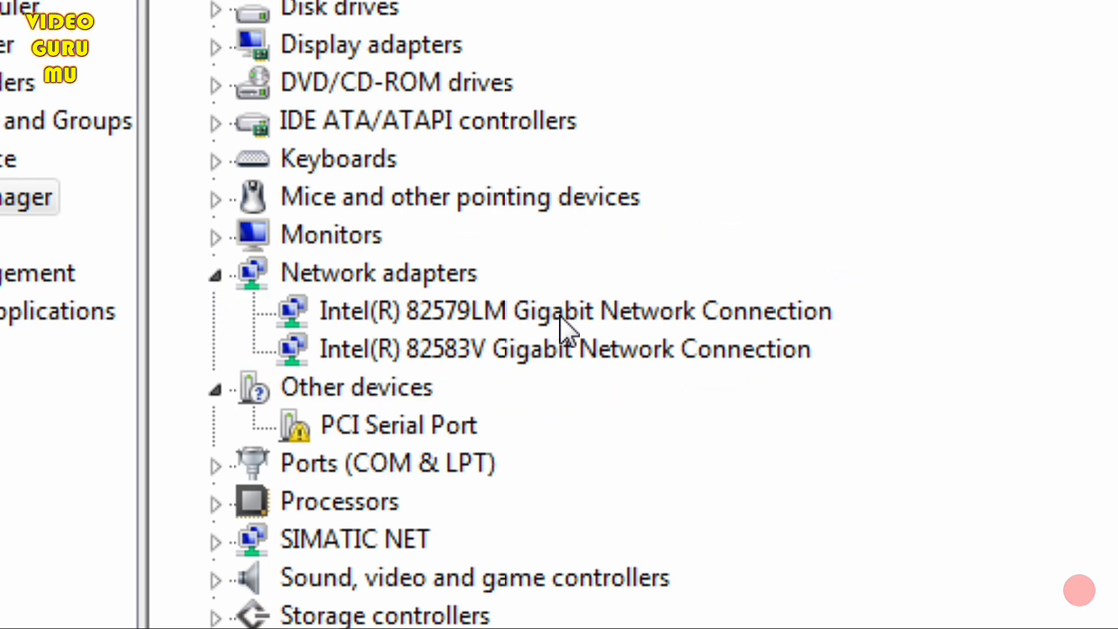
Ensure Wake on Magic Packet from power off state is enabled in the Intel 82579LM adapter's power management properties, and close them.
{"action": "right_click", "coordinate": [560, 316]}
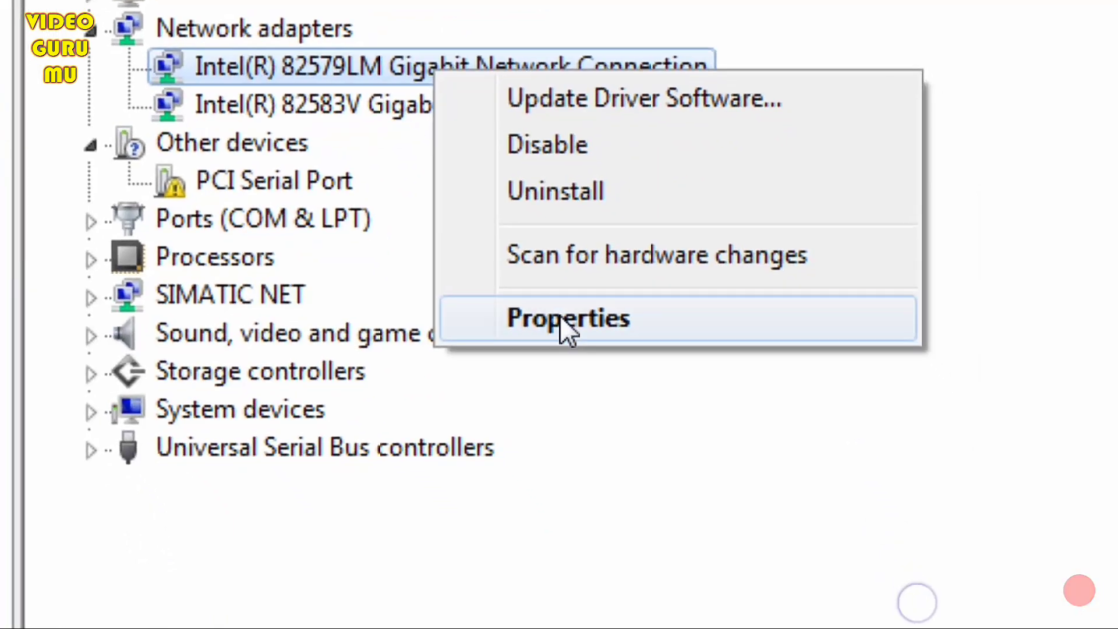
{"action": "left_click", "coordinate": [596, 365]}
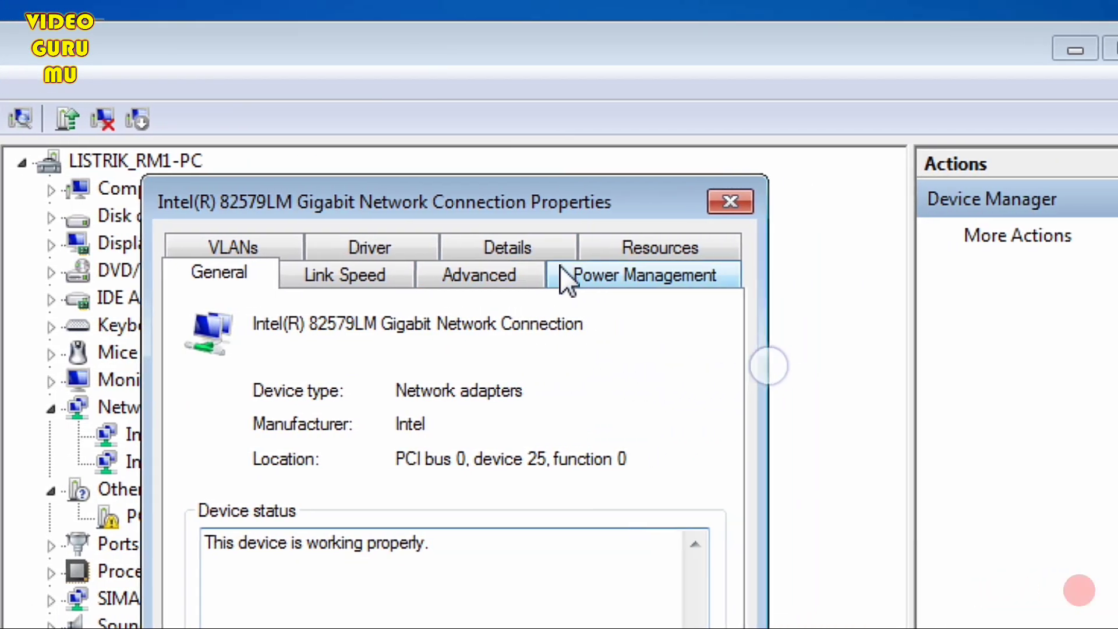
{"action": "left_click", "coordinate": [562, 273]}
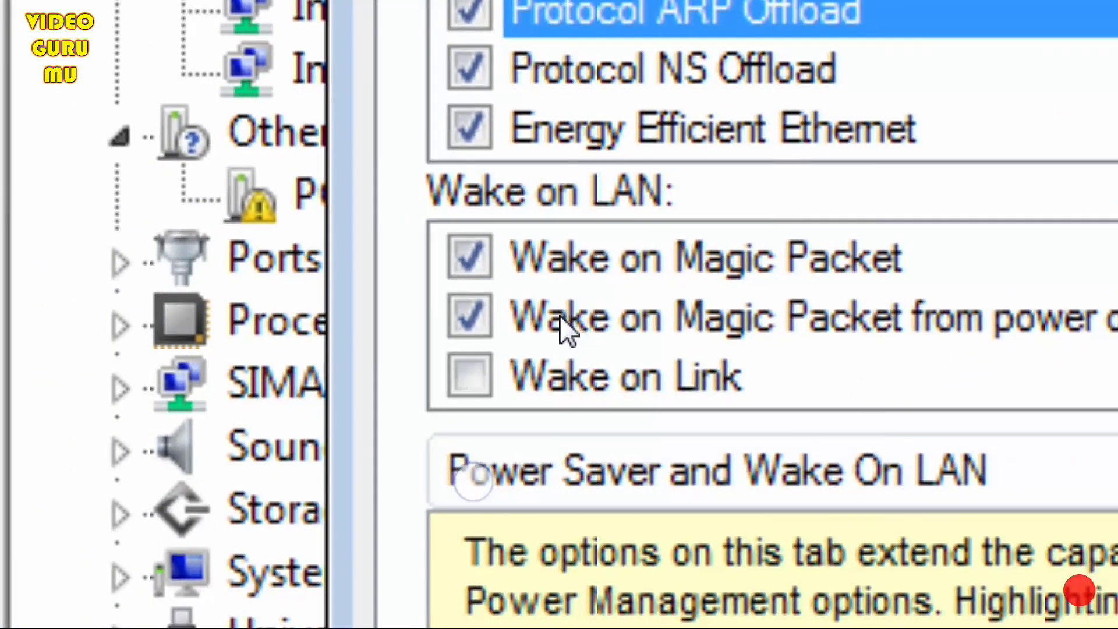
{"action": "left_click", "coordinate": [560, 316]}
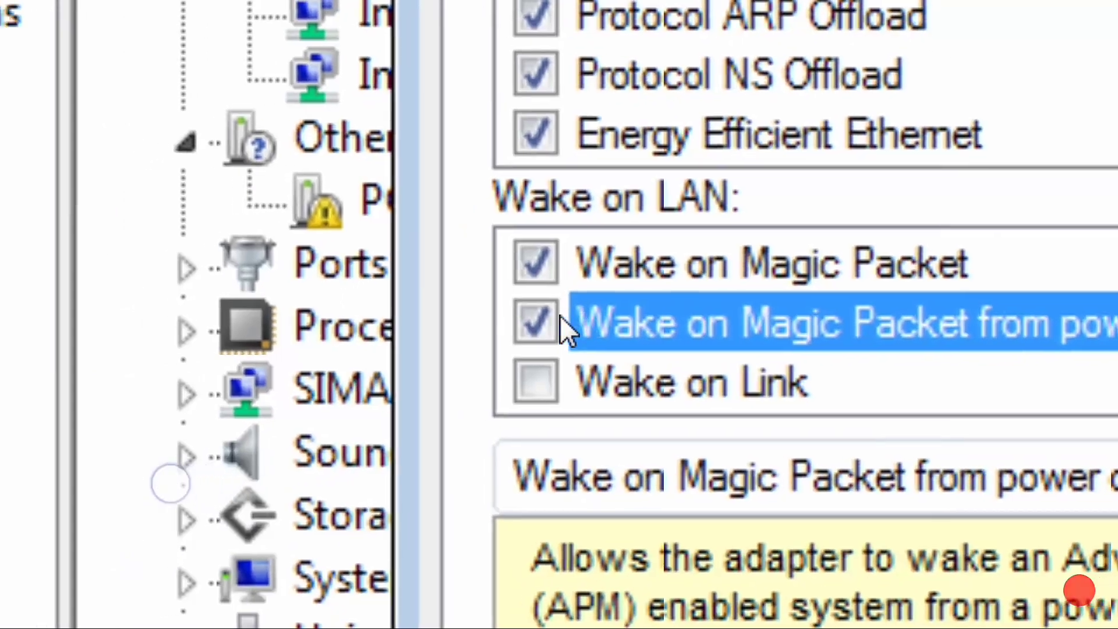
{"action": "left_click", "coordinate": [515, 321]}
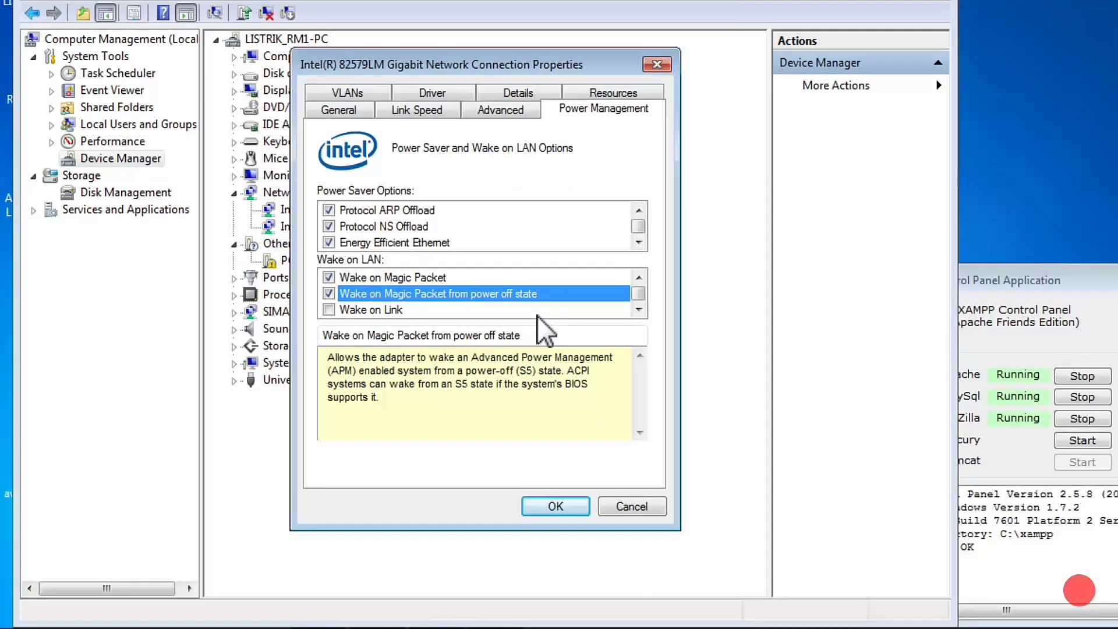
{"action": "left_click", "coordinate": [555, 469]}
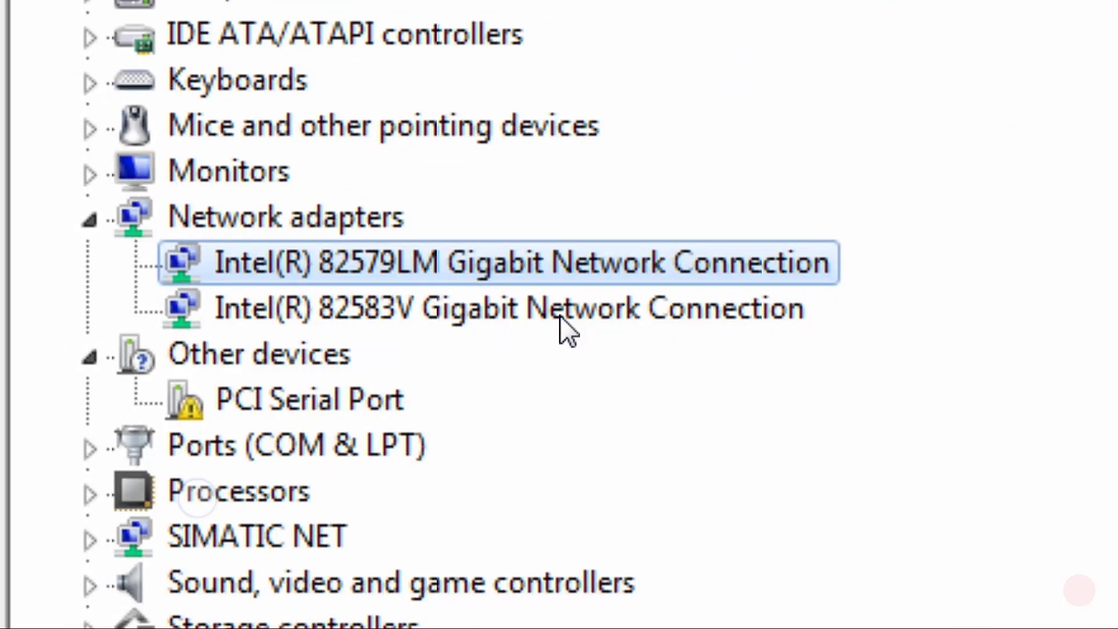
Check the Wake on Magic Packet from power off state option in the Intel 82583V adapter's power management properties.
{"action": "right_click", "coordinate": [560, 317]}
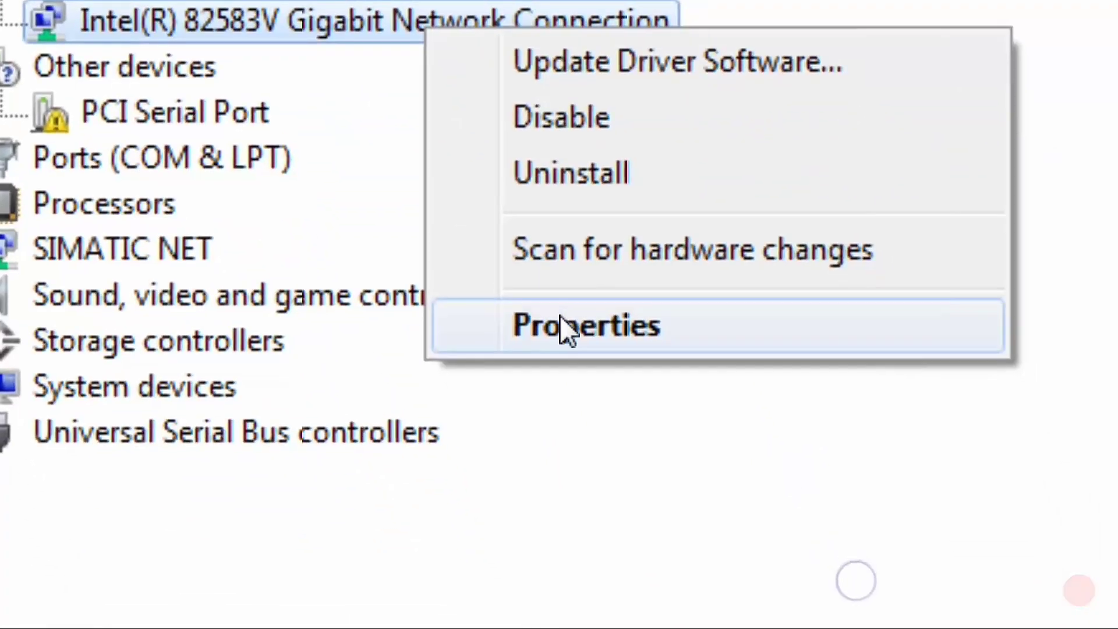
{"action": "left_click", "coordinate": [623, 460]}
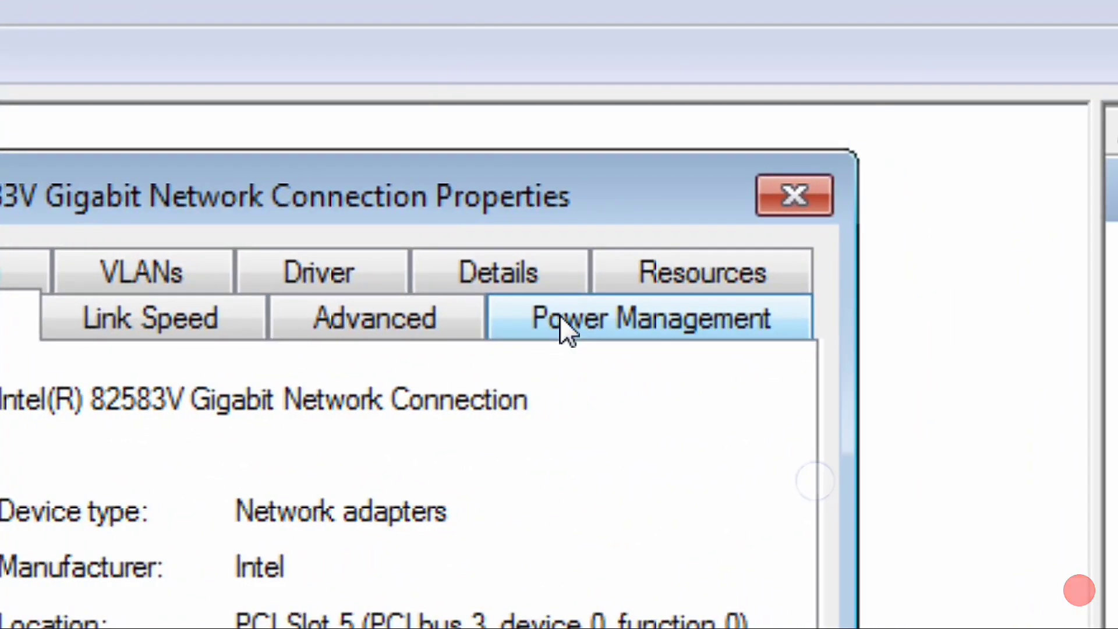
{"action": "left_click", "coordinate": [633, 327]}
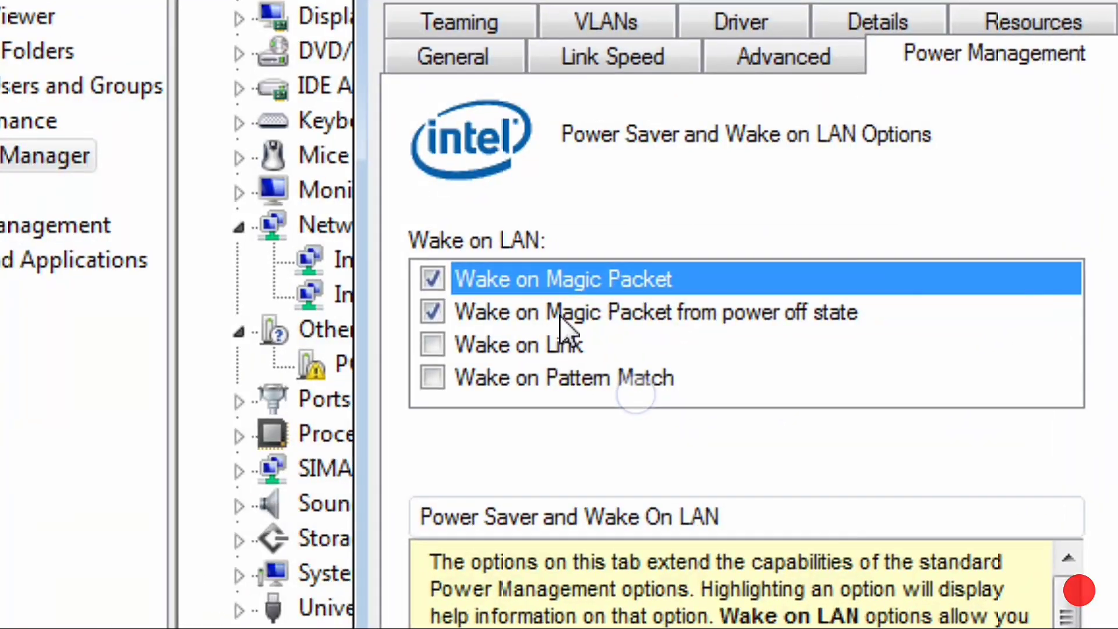
{"action": "left_click", "coordinate": [560, 315]}
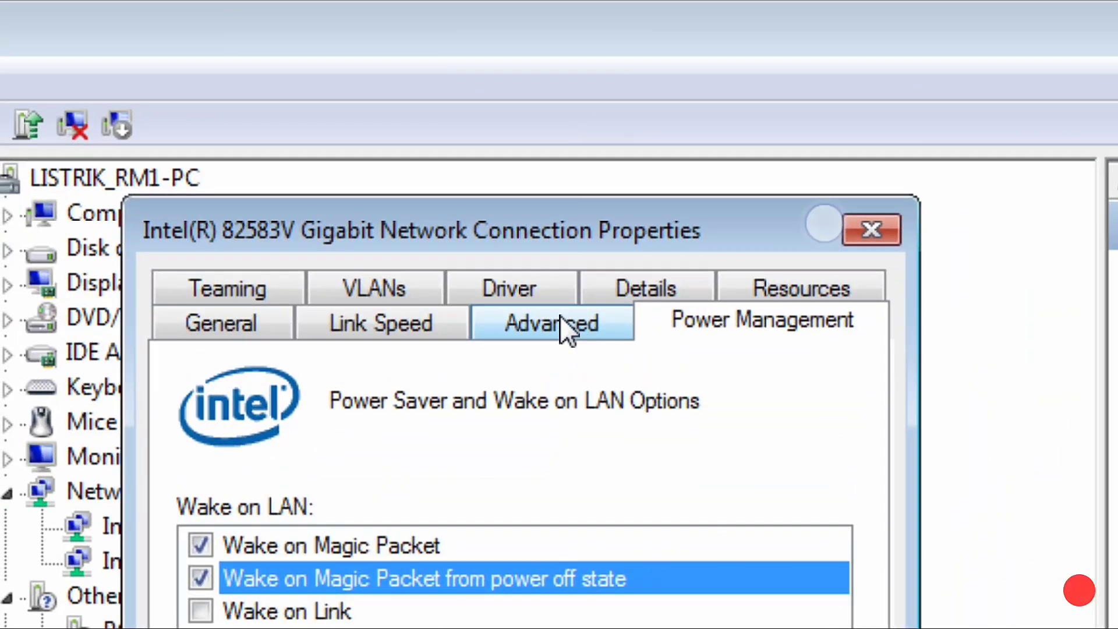
Look through the Intel 82583V adapter's advanced settings, return to its power management options and cancel the properties dialog.
{"action": "left_click", "coordinate": [553, 249]}
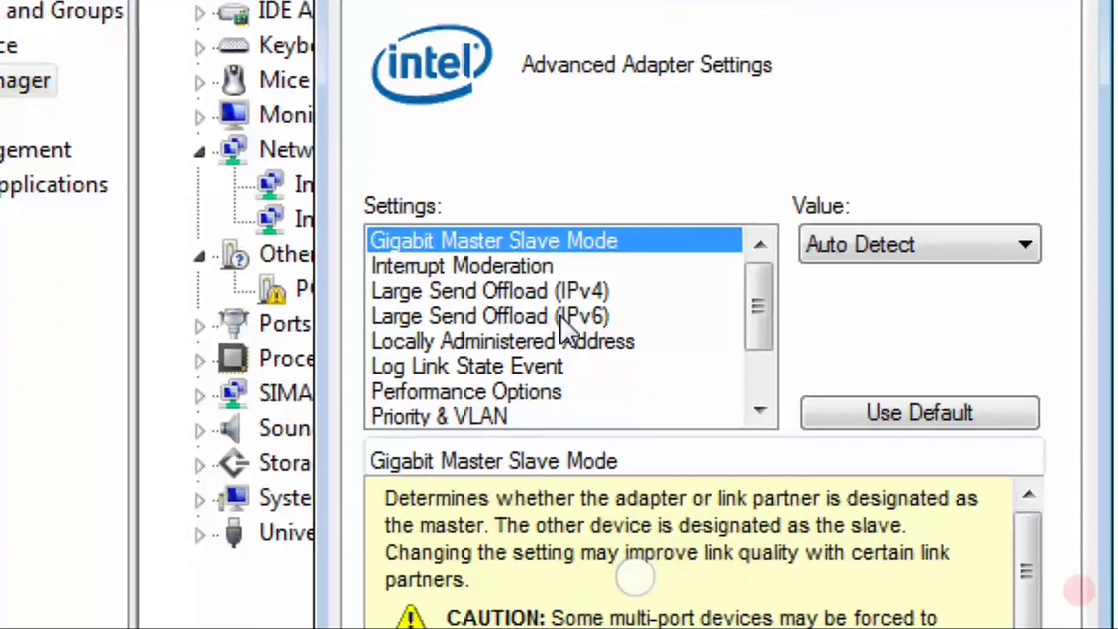
{"action": "left_click", "coordinate": [560, 315]}
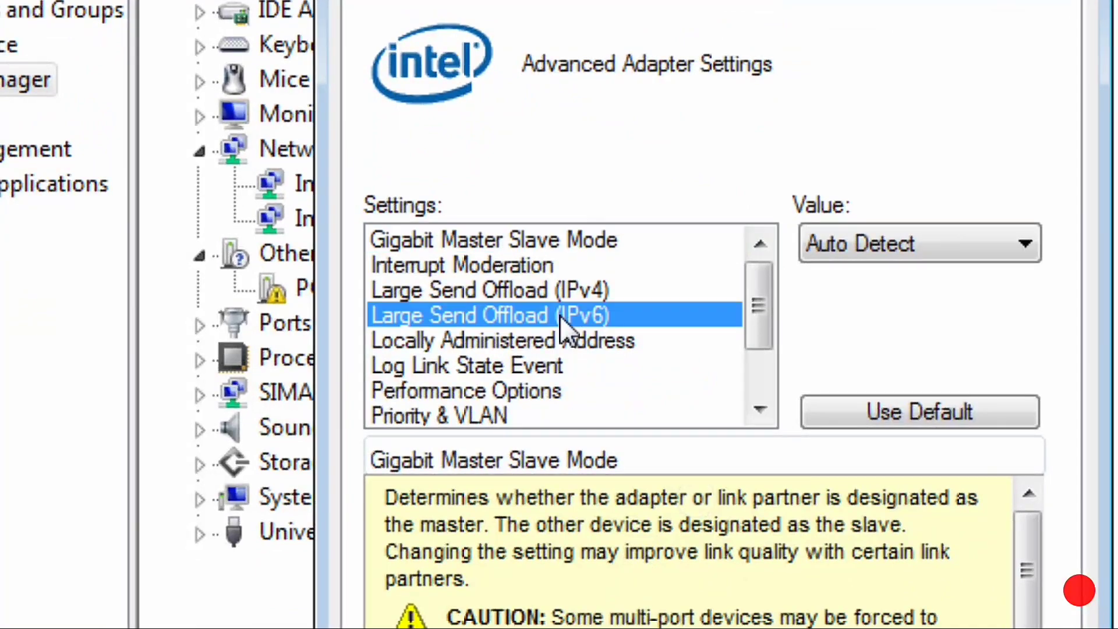
{"action": "scroll", "coordinate": [427, 391], "scroll_direction": "down", "scroll_amount": 1}
{"action": "left_click", "coordinate": [428, 391]}
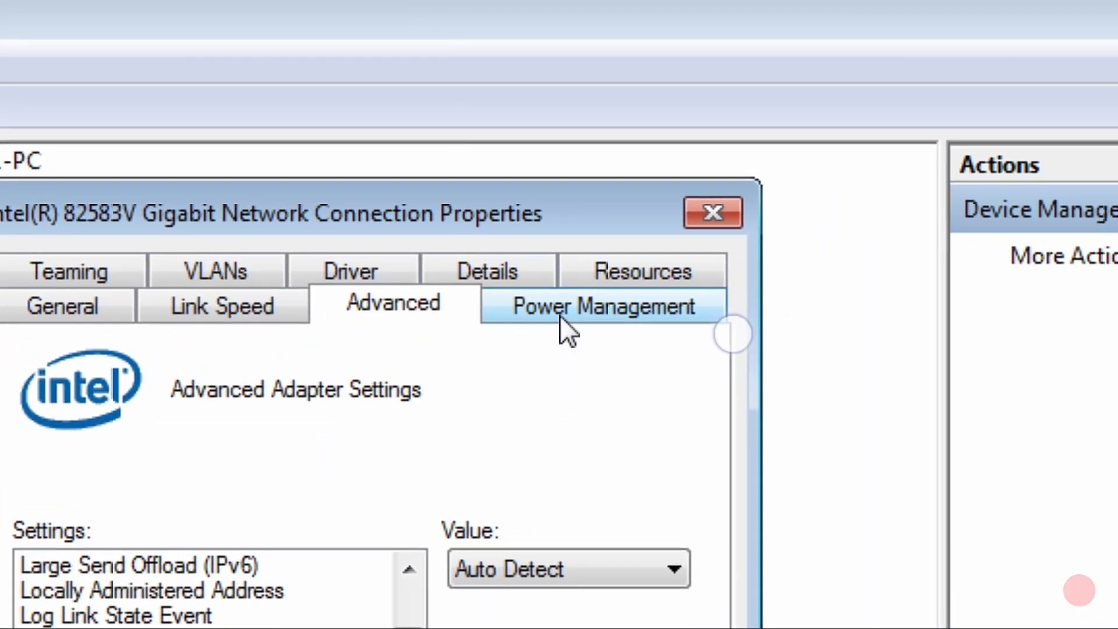
{"action": "left_click", "coordinate": [563, 308]}
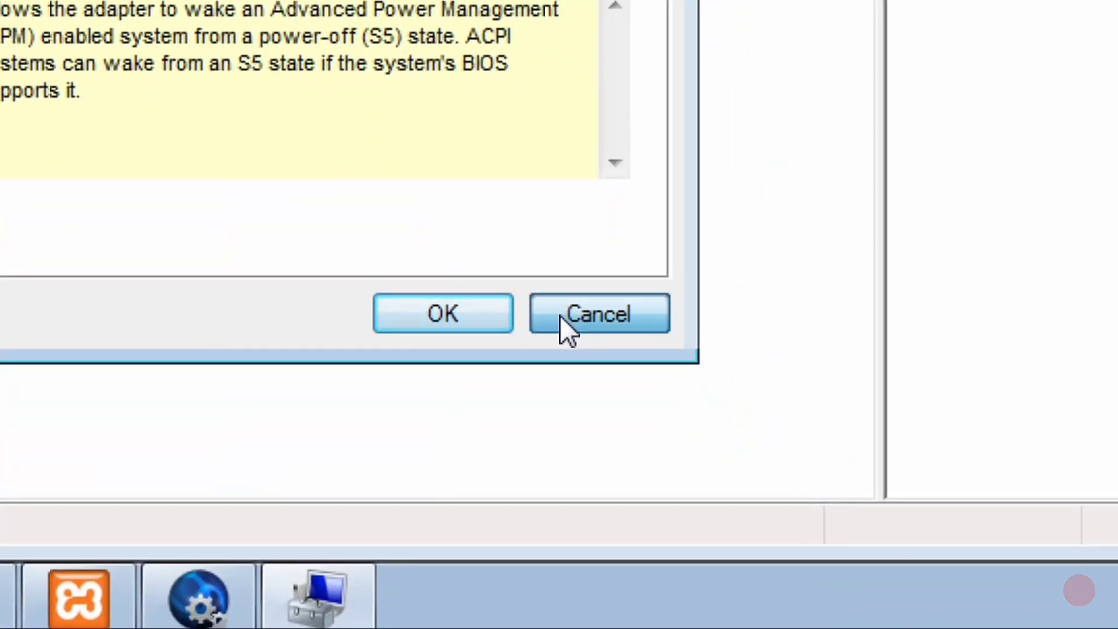
{"action": "left_click", "coordinate": [657, 477]}
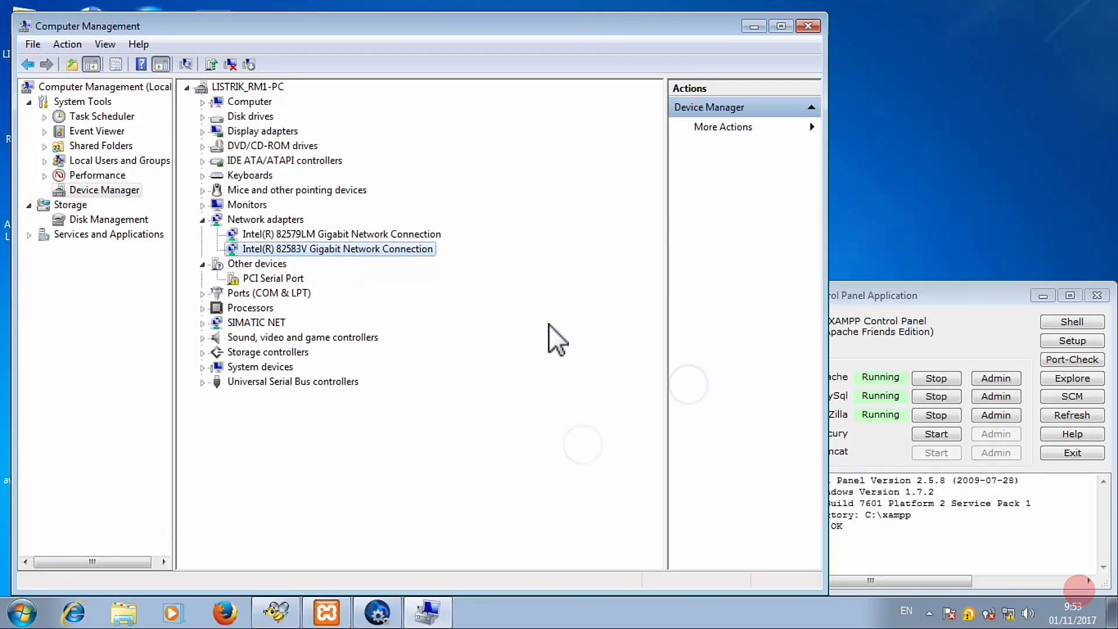
Close Computer Management, OPC Systems Service Control and the XAMPP Control Panel.
{"action": "left_click", "coordinate": [808, 26]}
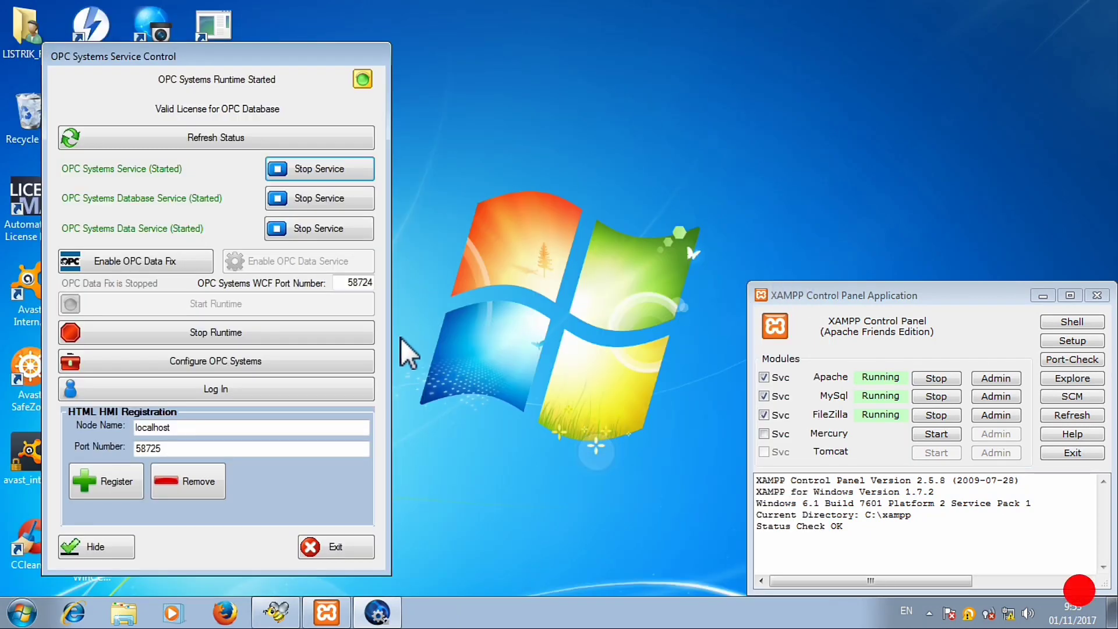
{"action": "left_click", "coordinate": [330, 546]}
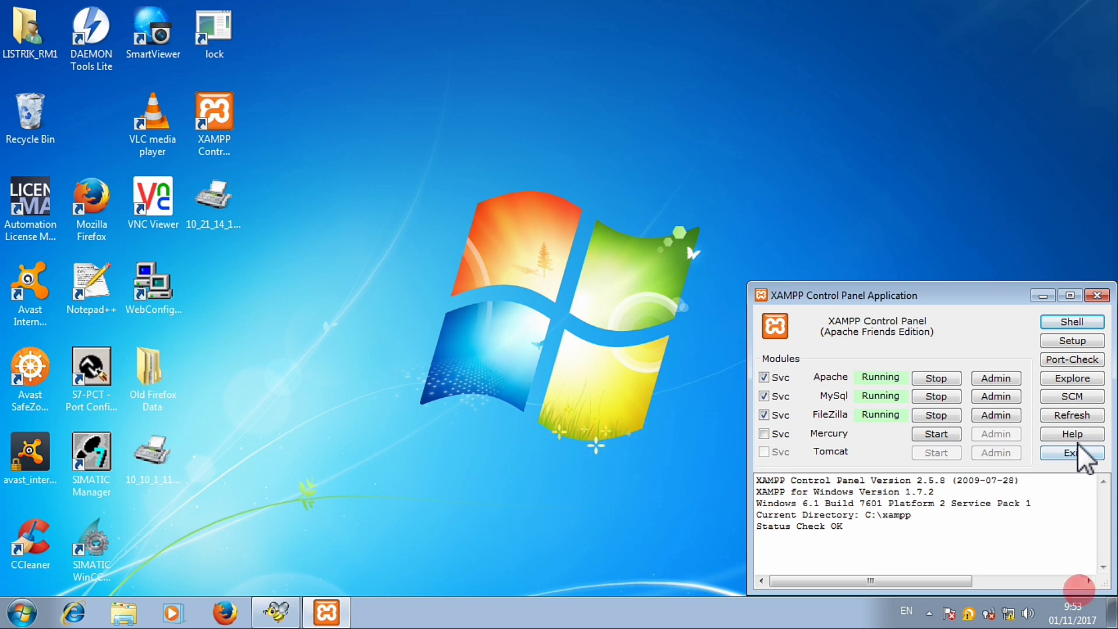
{"action": "left_click", "coordinate": [1048, 457]}
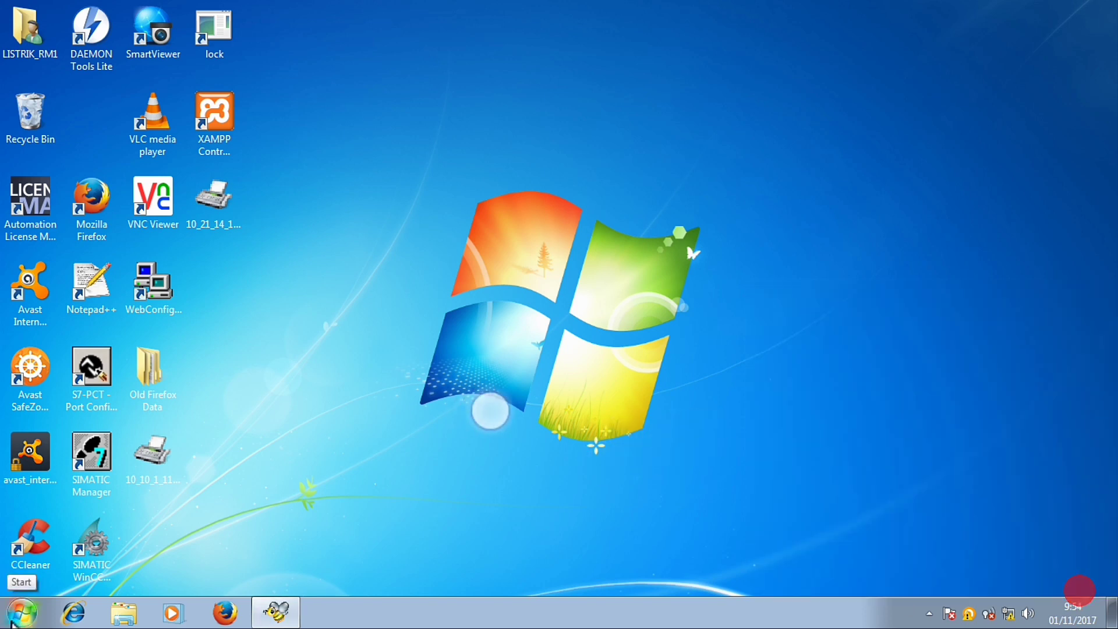
Open the dialog for turning Windows features on or off from Programs and Features in Control Panel.
{"action": "left_click", "coordinate": [12, 623]}
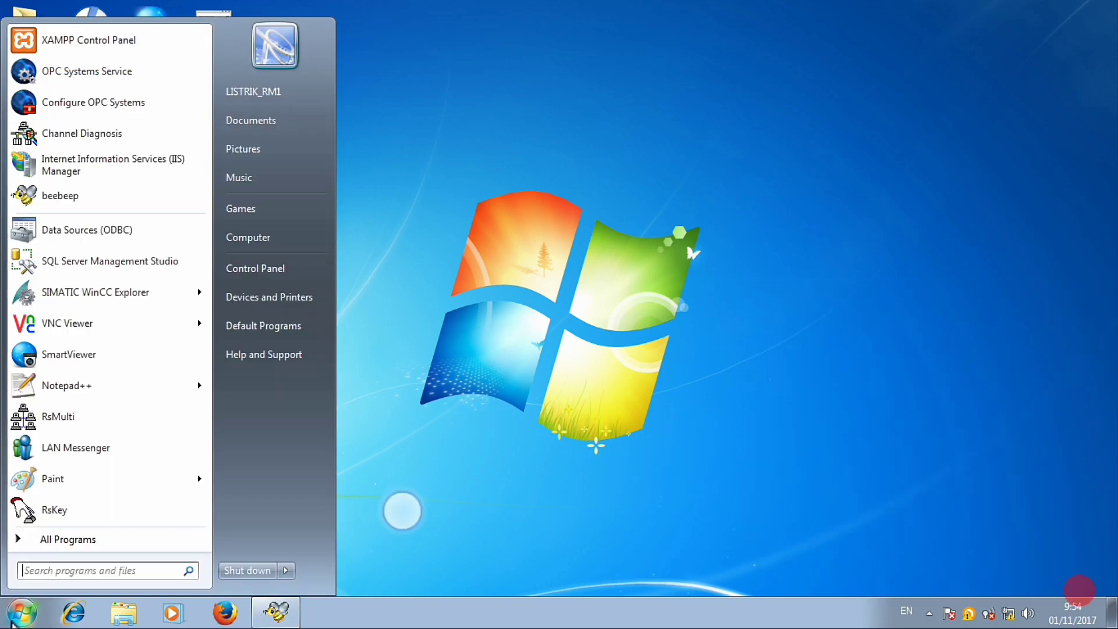
{"action": "right_click", "coordinate": [261, 281]}
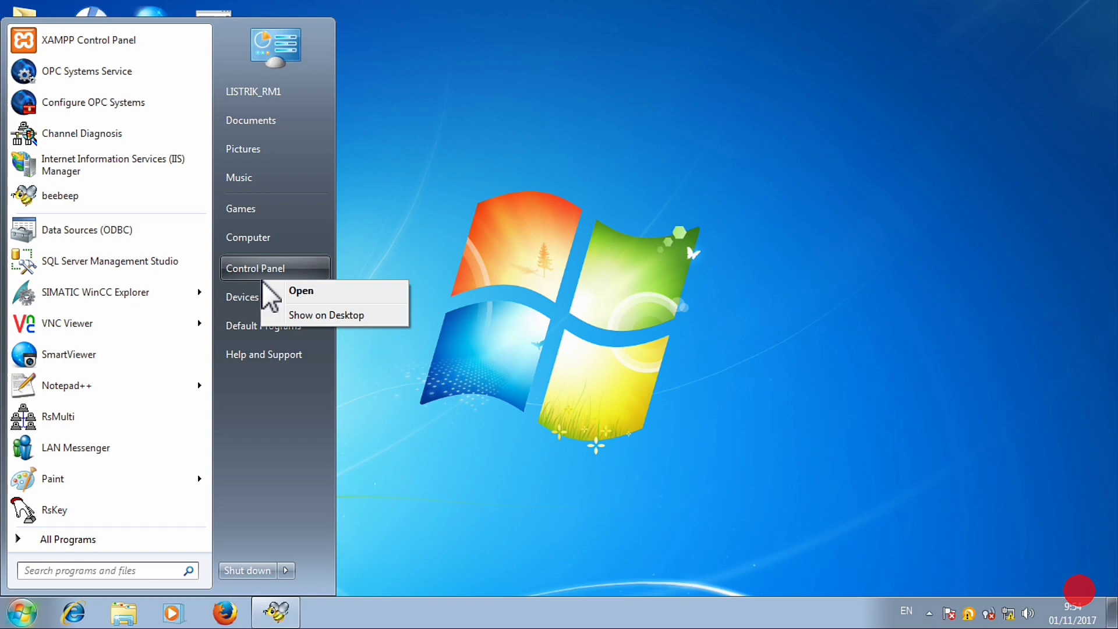
{"action": "left_click", "coordinate": [315, 294]}
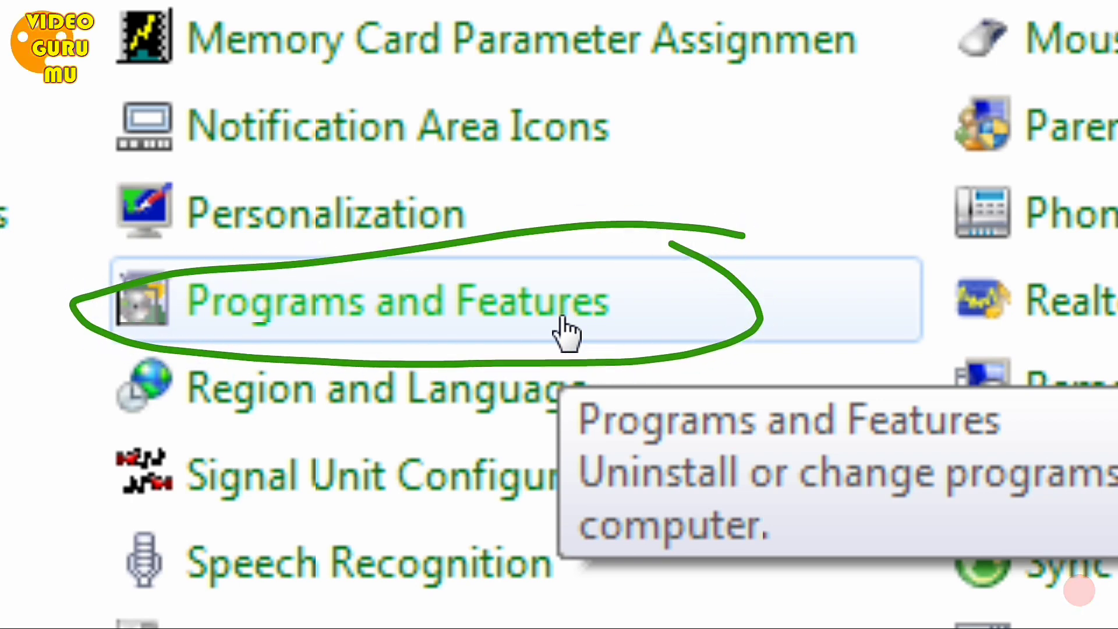
{"action": "left_click", "coordinate": [565, 333]}
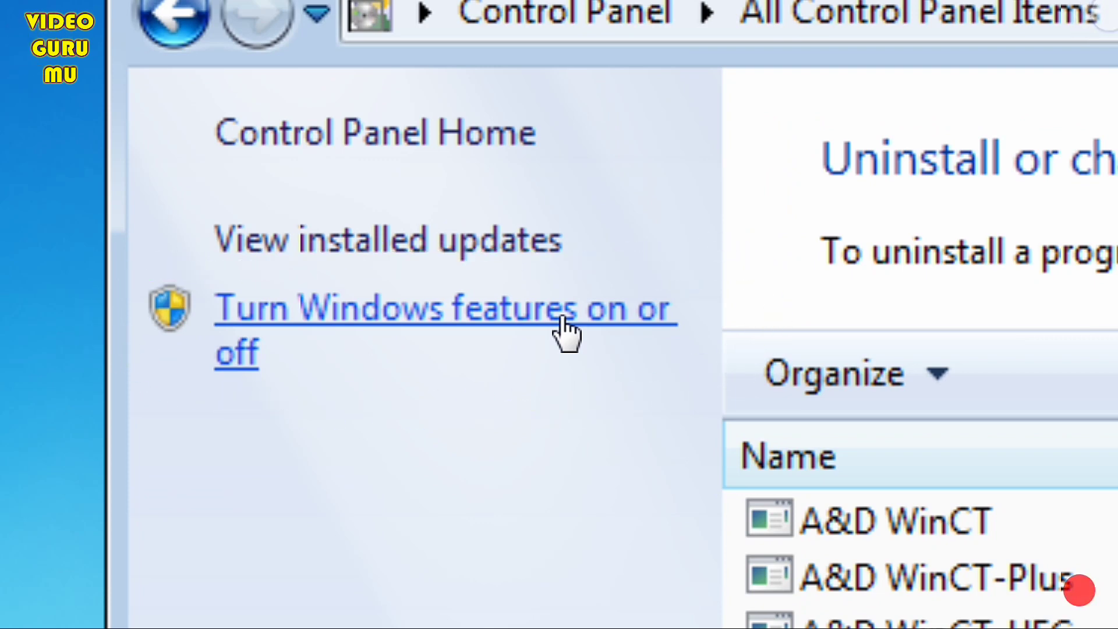
{"action": "left_click", "coordinate": [562, 318]}
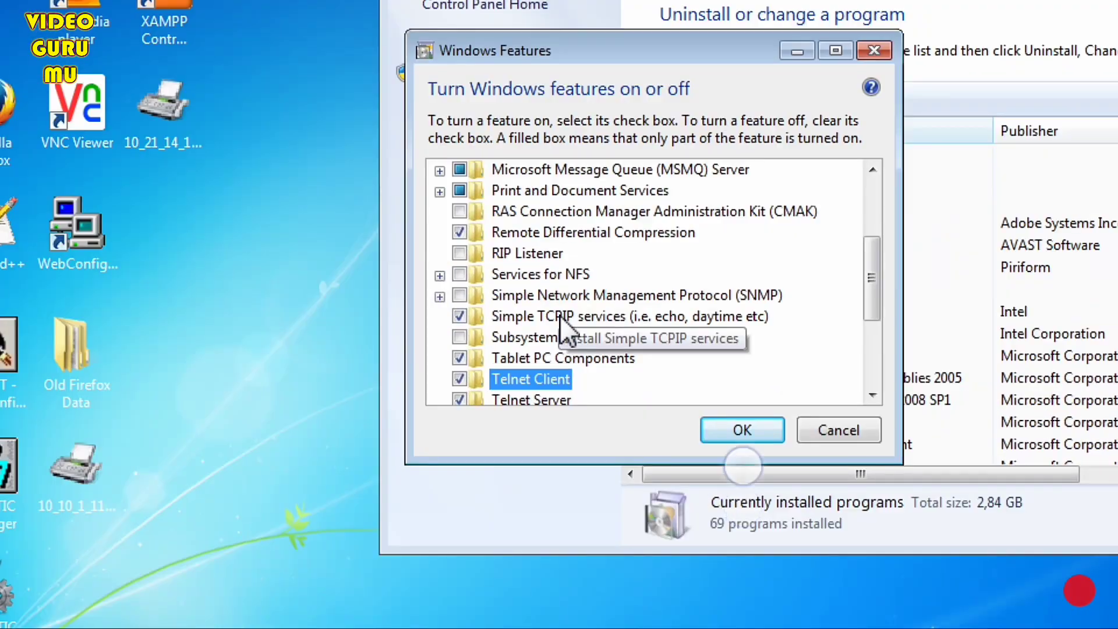
Select Simple TCPIP services in the Windows features list, confirm the features and close Programs and Features.
{"action": "left_click", "coordinate": [567, 315]}
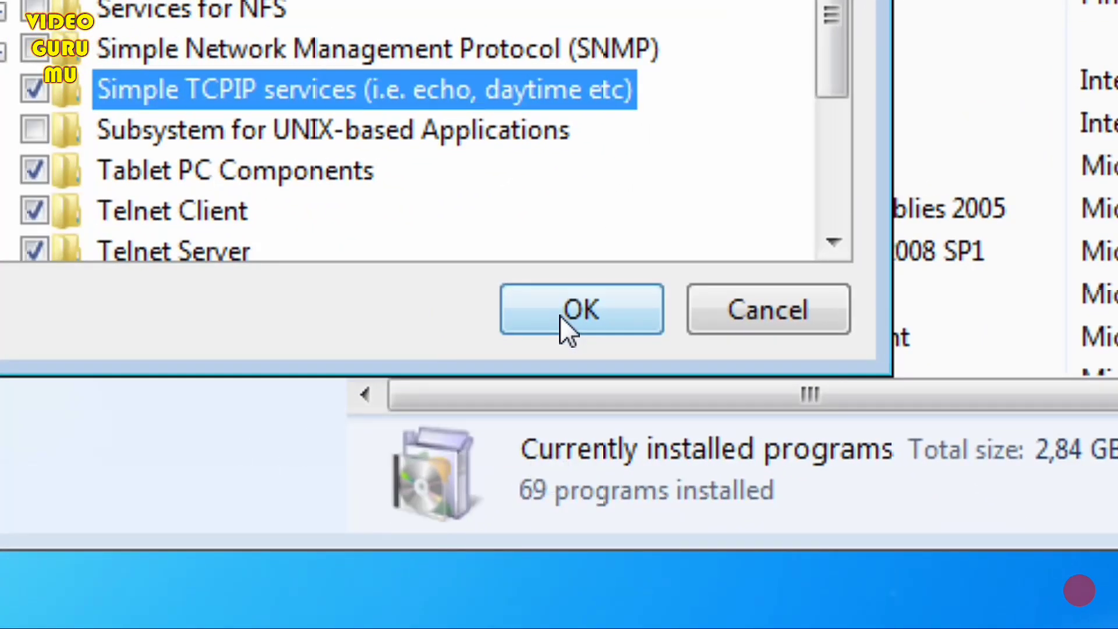
{"action": "left_click", "coordinate": [561, 319]}
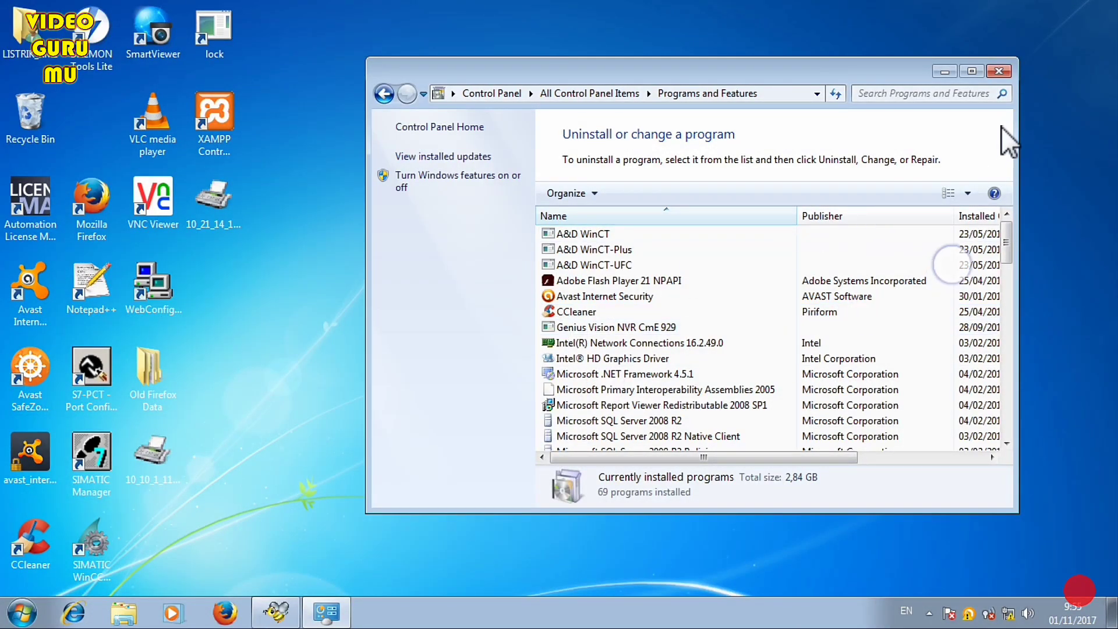
{"action": "left_click", "coordinate": [997, 74]}
Run cmd to open a command prompt and launch services.msc from it.
{"action": "key", "text": "super+r"}
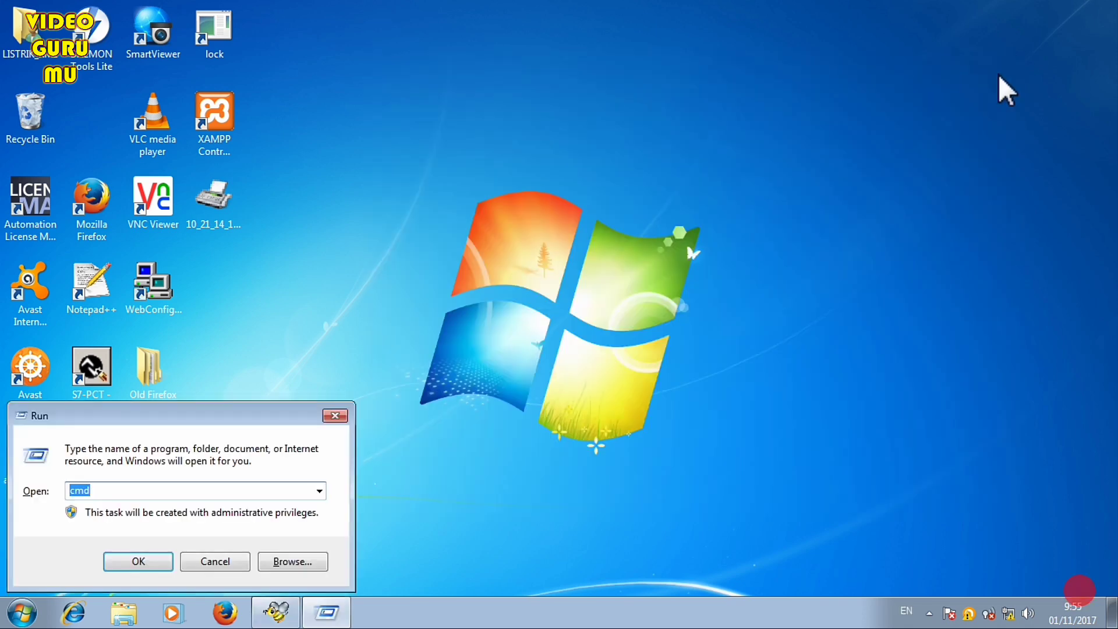
{"action": "key", "text": "Return"}
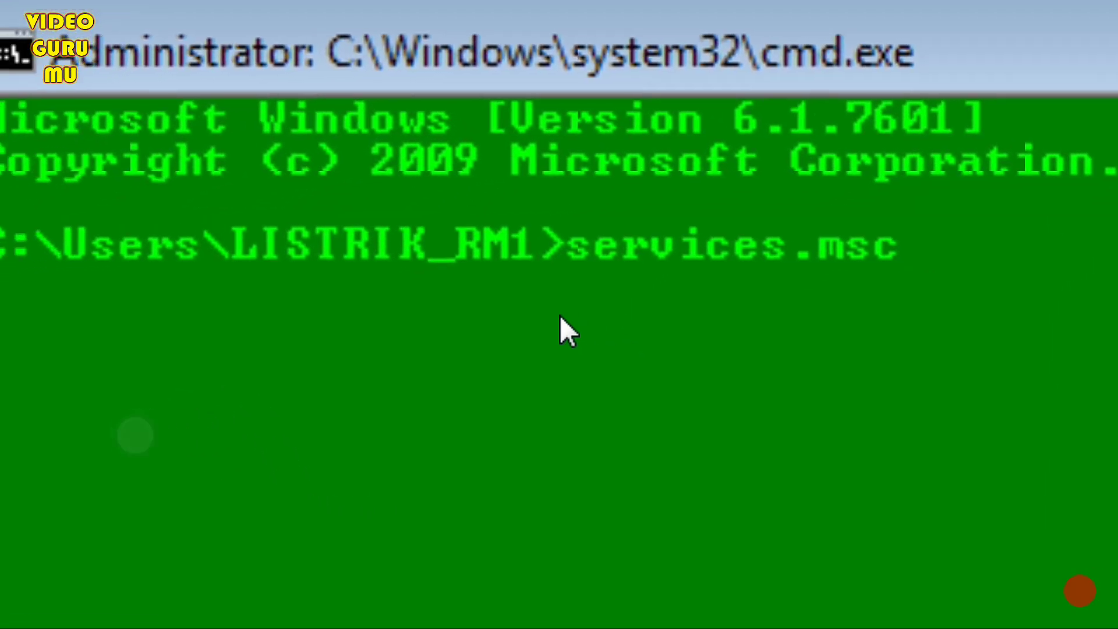
{"action": "key", "text": "Return"}
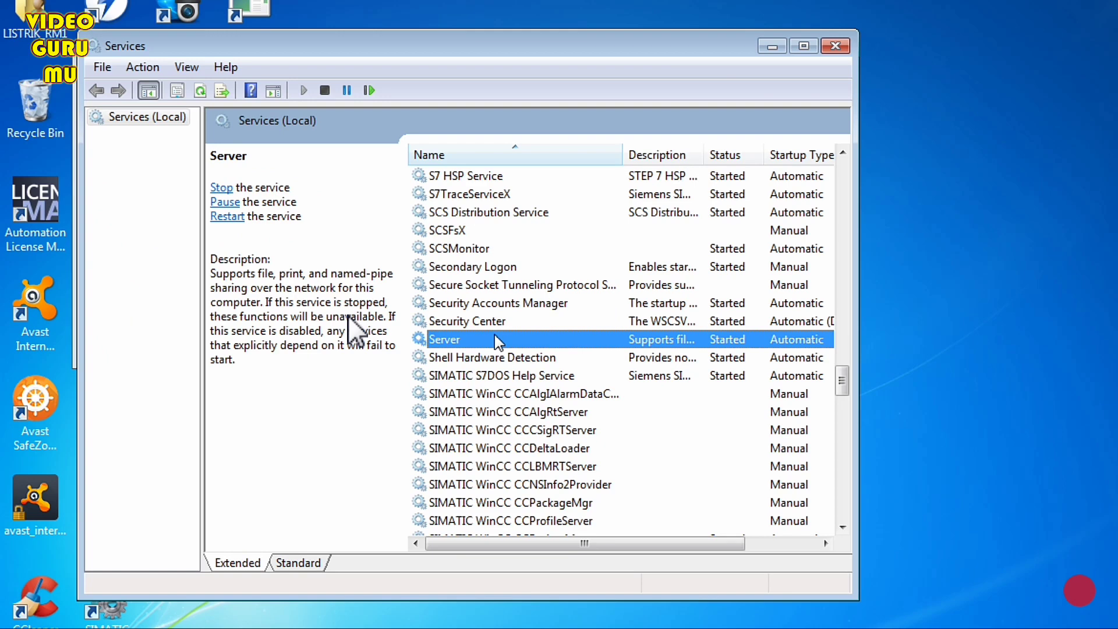
Set the startup type of the Simple TCP/IP Services service to Automatic and confirm its properties.
{"action": "scroll", "coordinate": [297, 295], "scroll_direction": "down", "scroll_amount": 6}
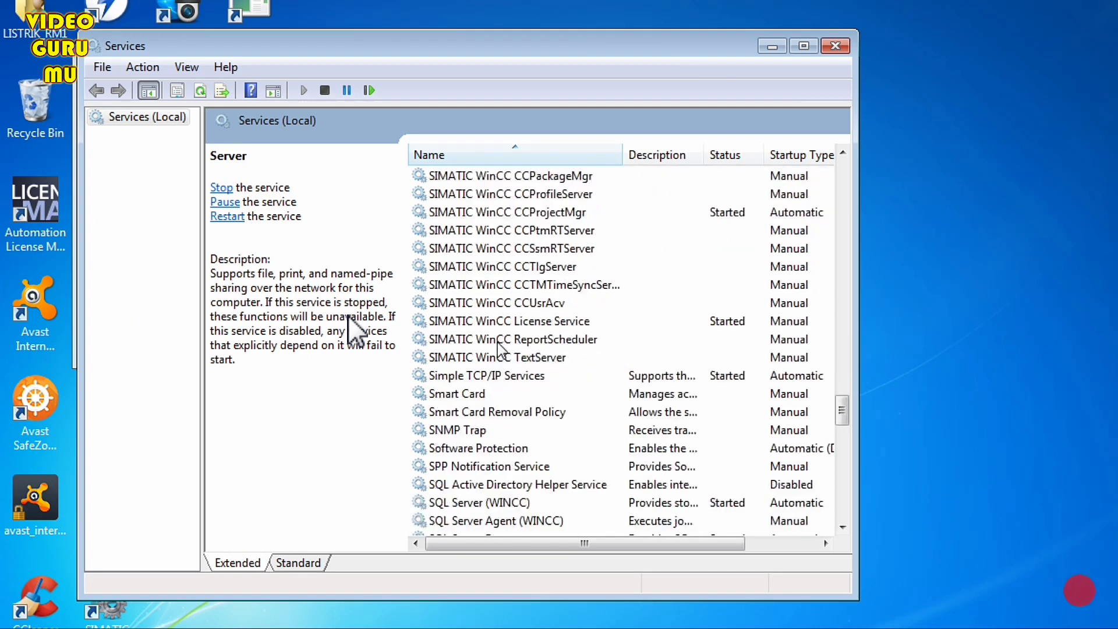
{"action": "left_click", "coordinate": [498, 377]}
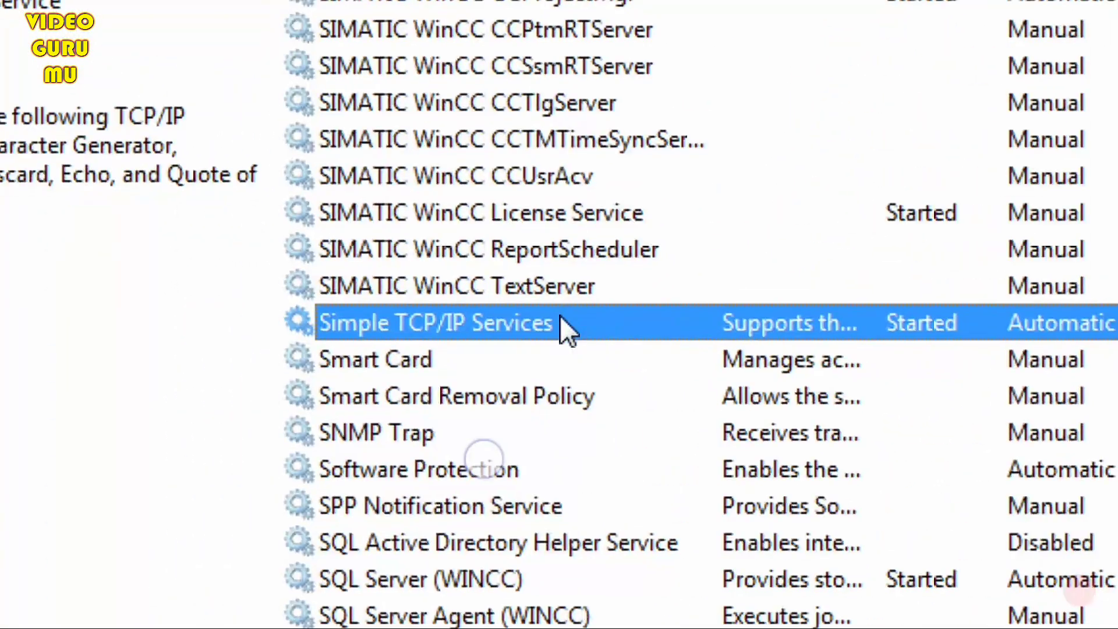
{"action": "right_click", "coordinate": [567, 329]}
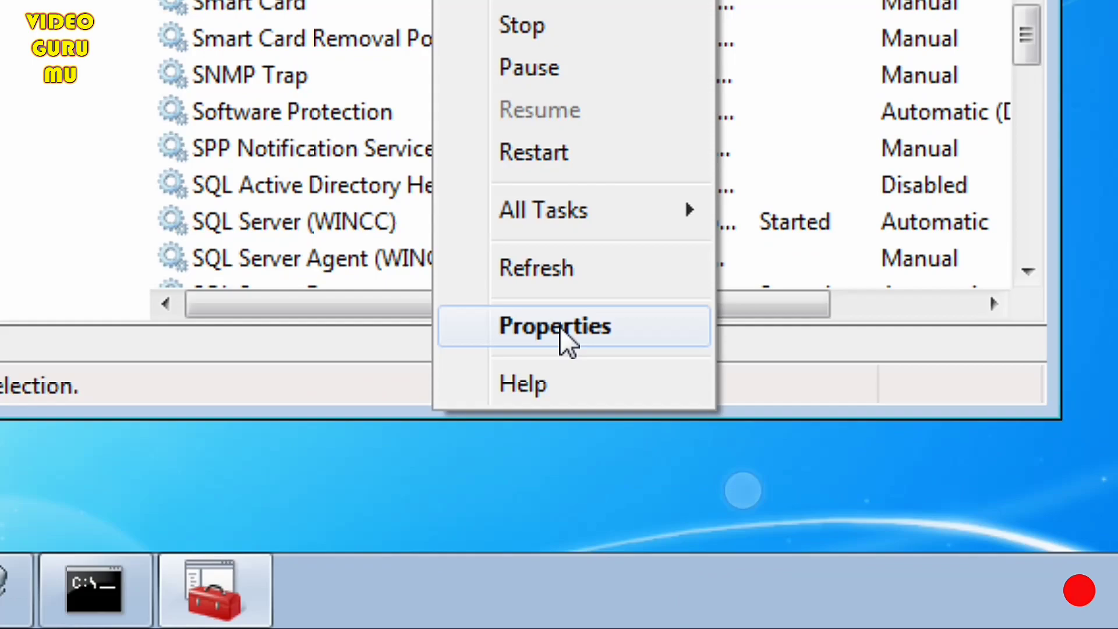
{"action": "left_click", "coordinate": [565, 382]}
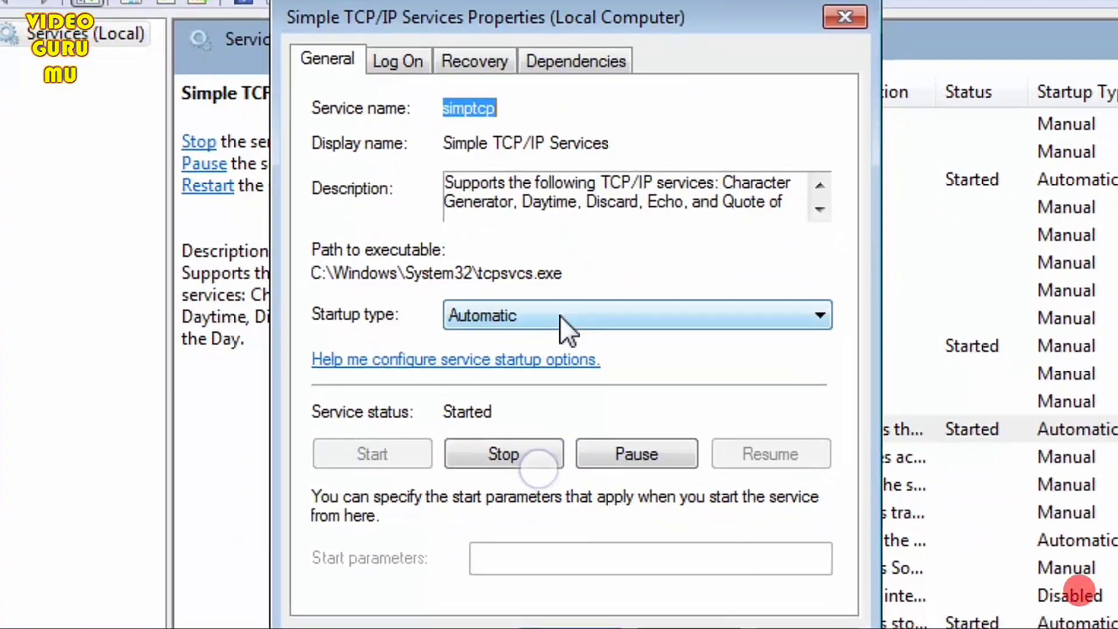
{"action": "left_click", "coordinate": [561, 317]}
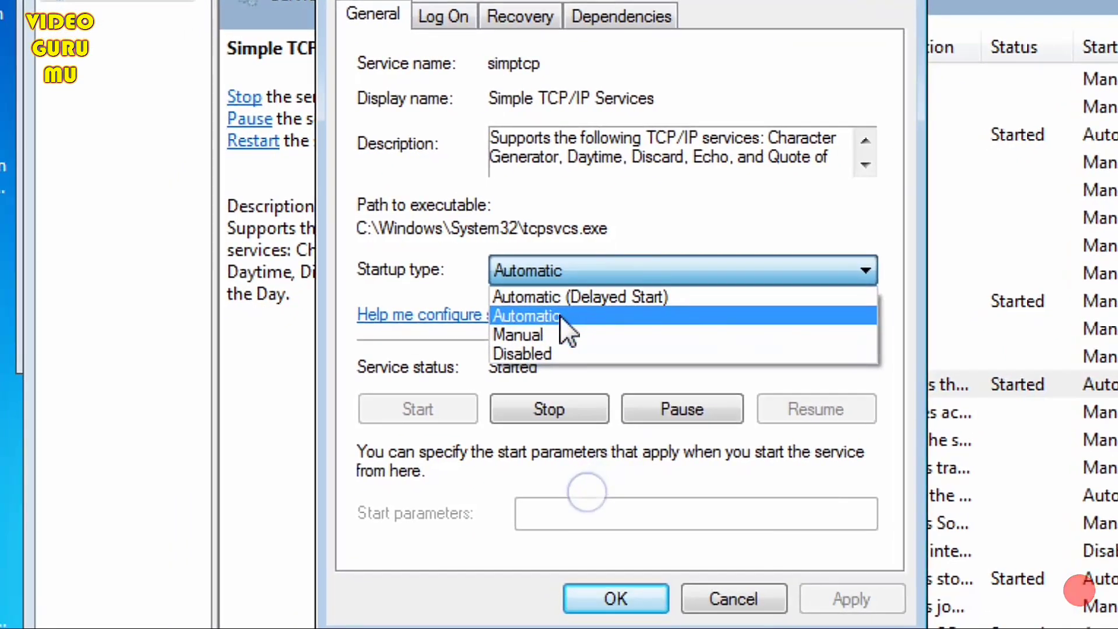
{"action": "left_click", "coordinate": [560, 317]}
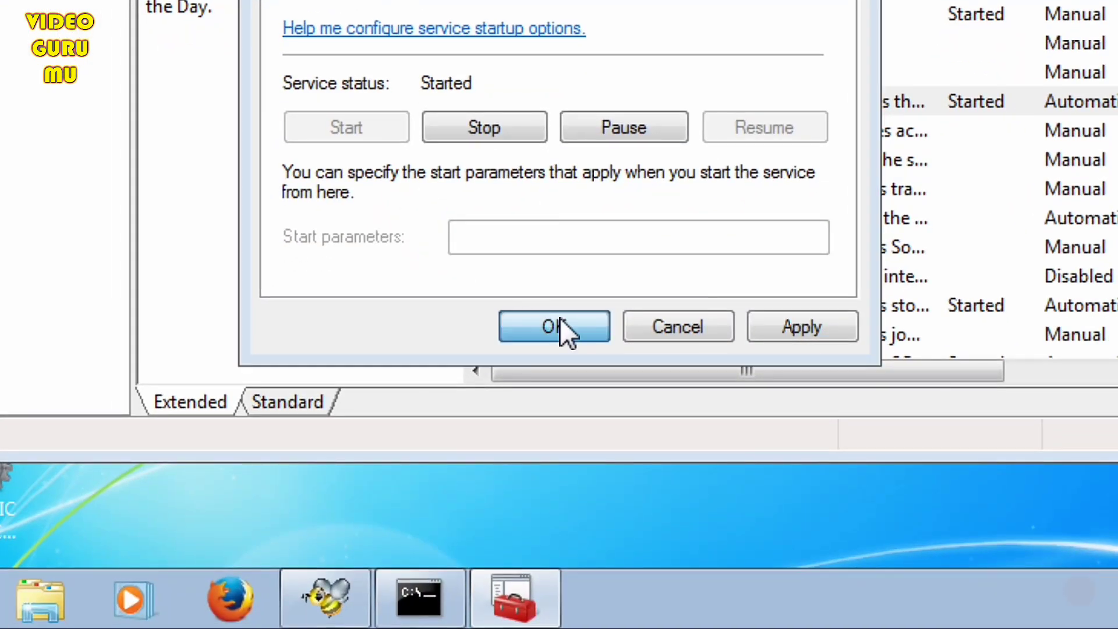
{"action": "left_click", "coordinate": [560, 329]}
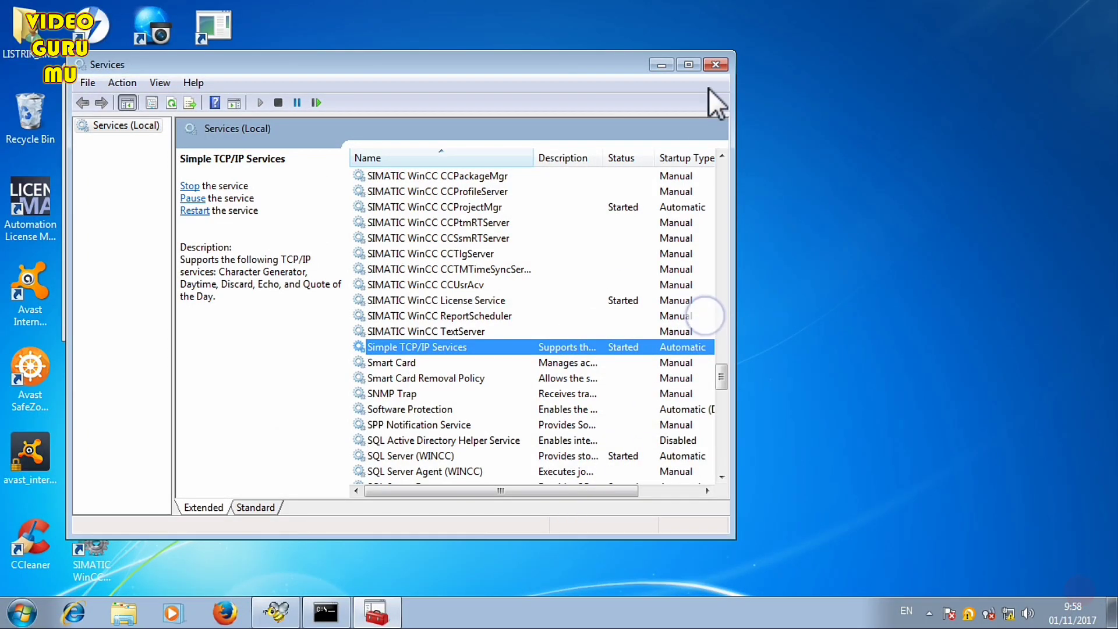
Close Services, run firewall.cpl from the command prompt and open Windows Firewall's advanced settings.
{"action": "left_click", "coordinate": [714, 65]}
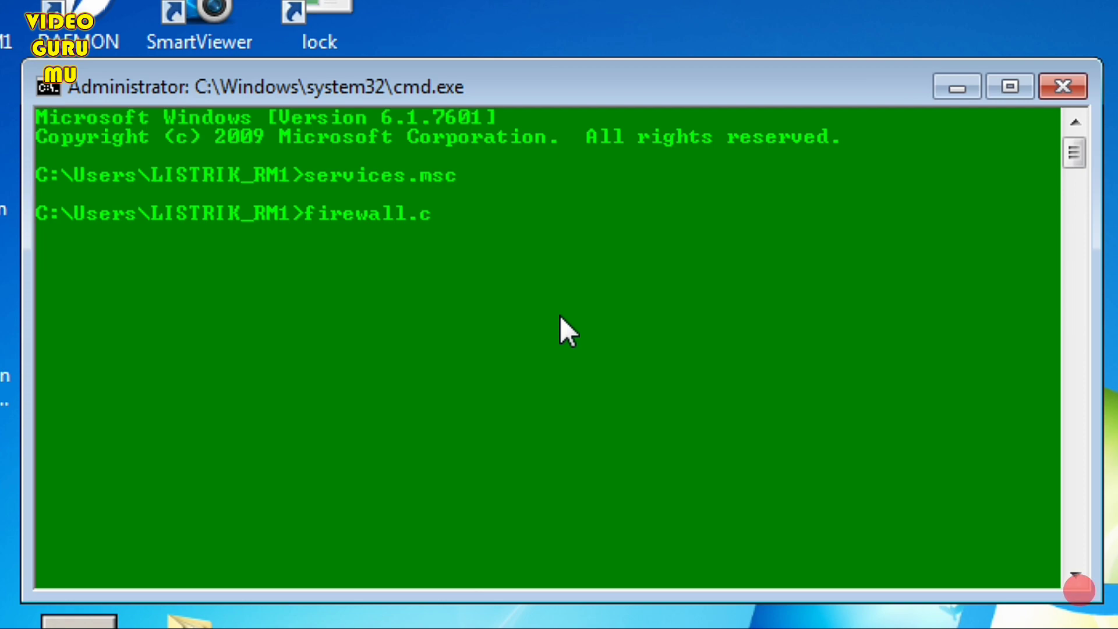
{"action": "type", "text": "pl"}
{"action": "key", "text": "Return"}
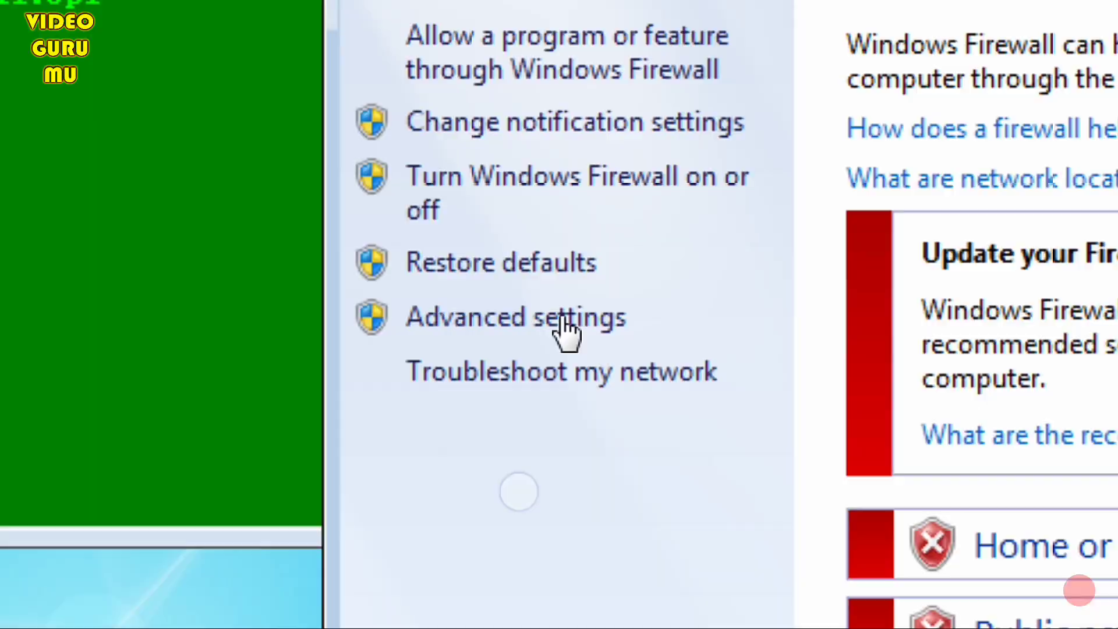
{"action": "left_click", "coordinate": [562, 317]}
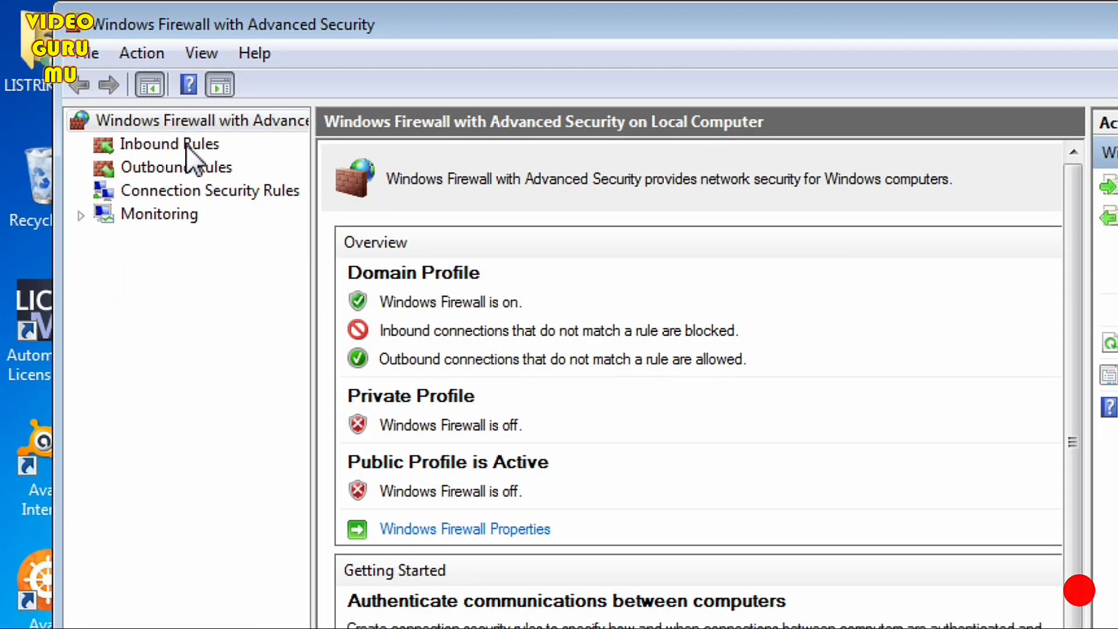
Open the properties of the wol inbound rule and check its protocol and port settings.
{"action": "left_click", "coordinate": [186, 145]}
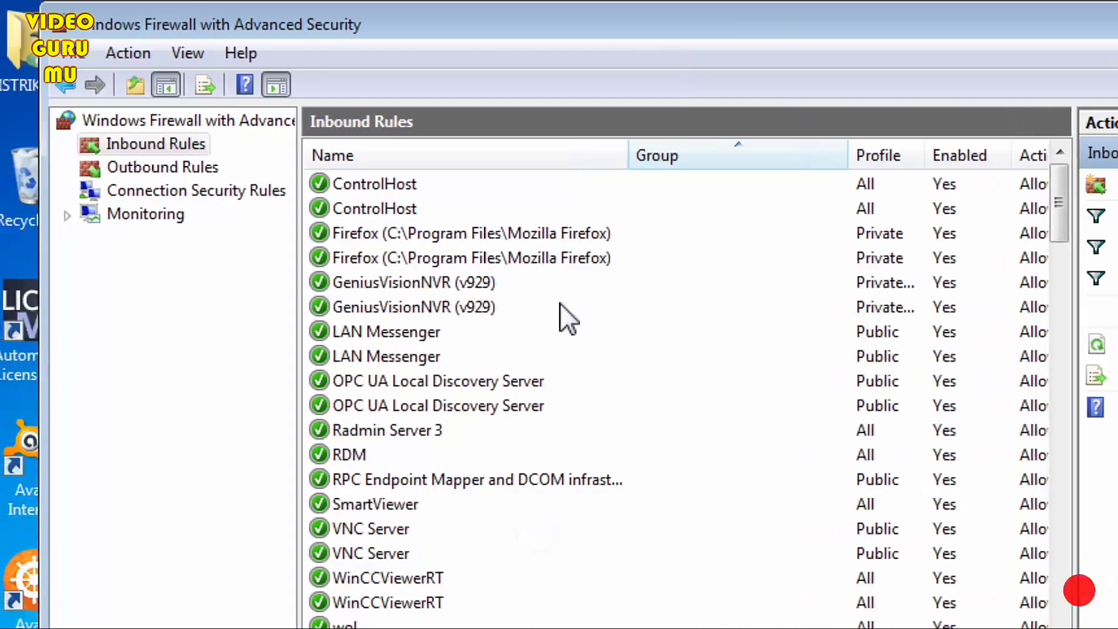
{"action": "left_click", "coordinate": [560, 307]}
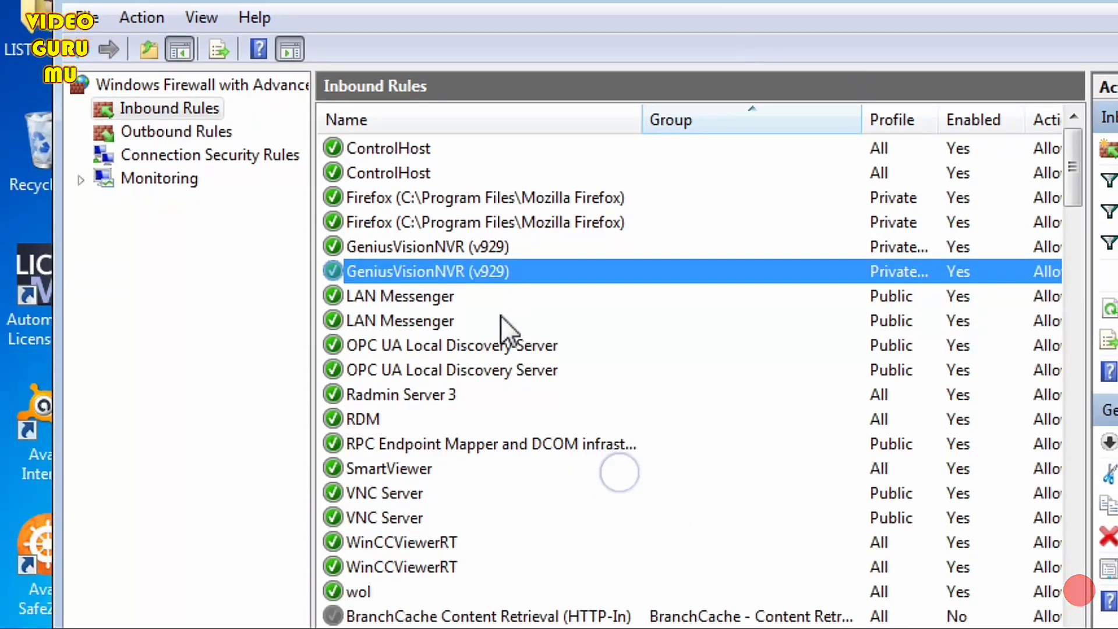
{"action": "left_click", "coordinate": [487, 356]}
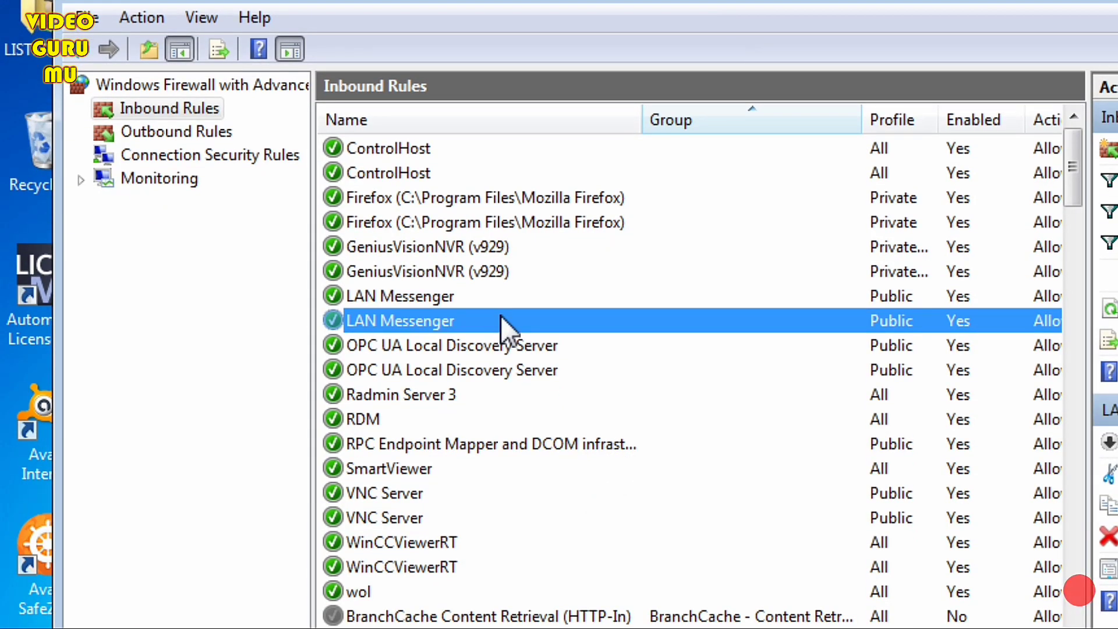
{"action": "key", "text": "w"}
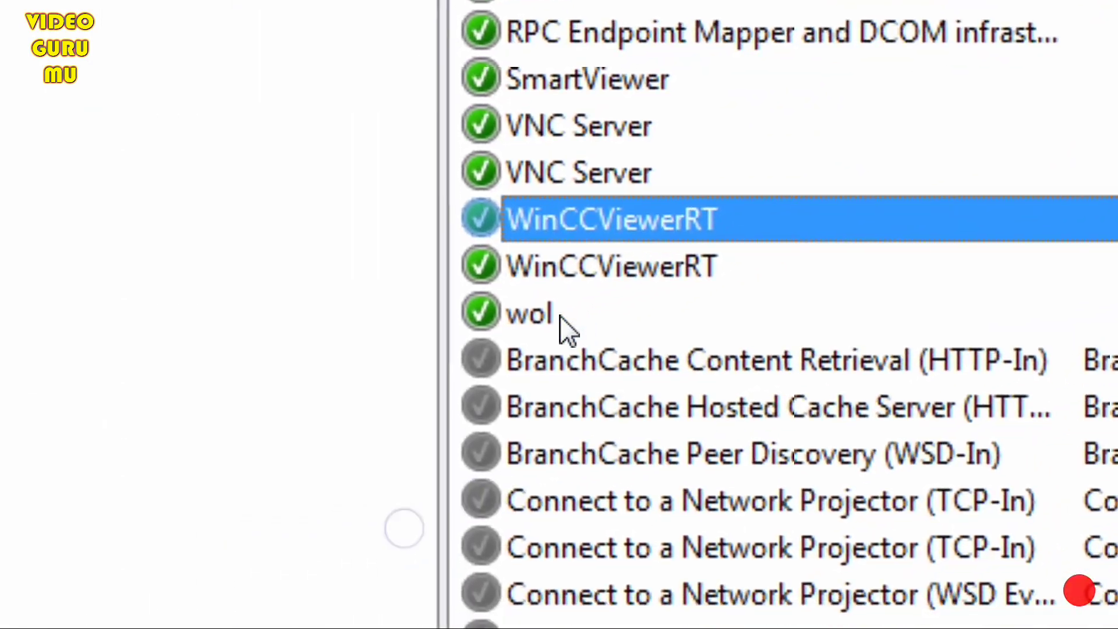
{"action": "left_click", "coordinate": [335, 368]}
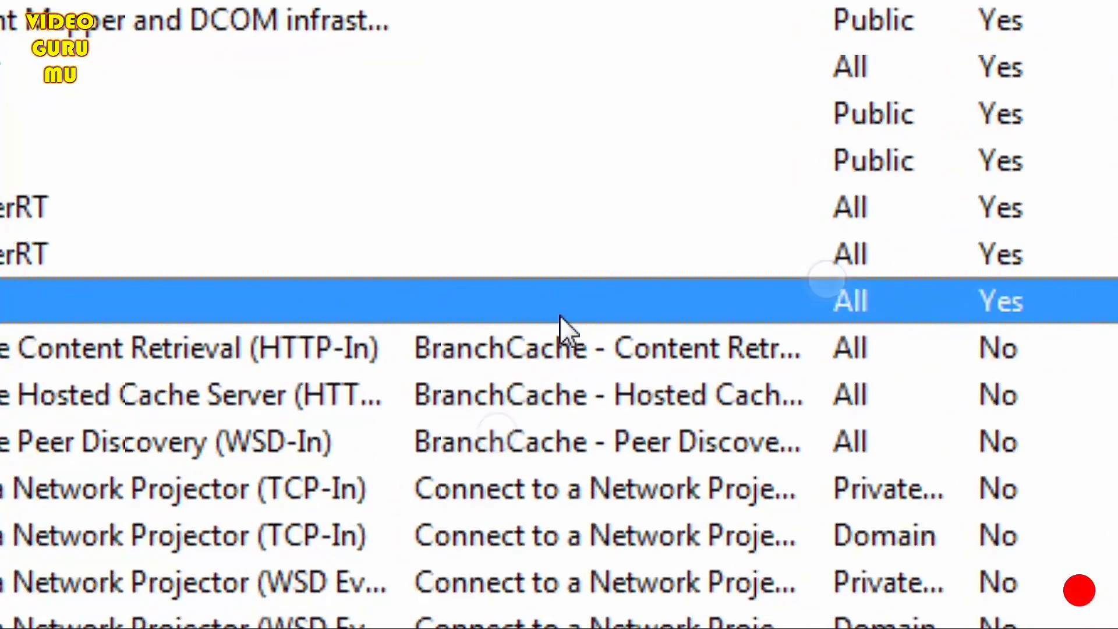
{"action": "right_click", "coordinate": [560, 319]}
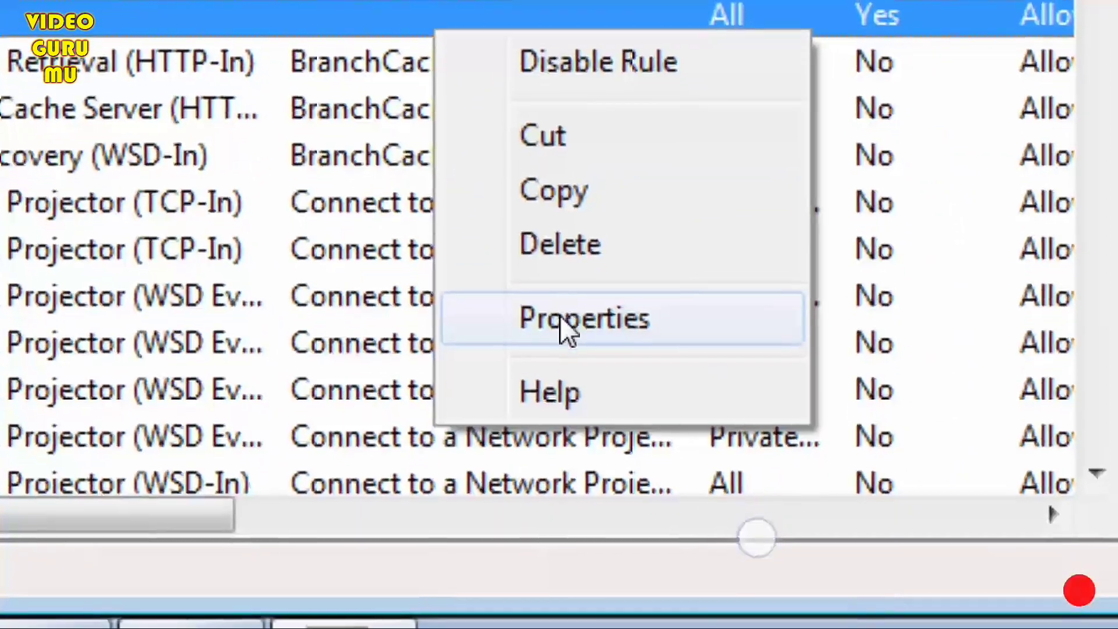
{"action": "left_click", "coordinate": [564, 326]}
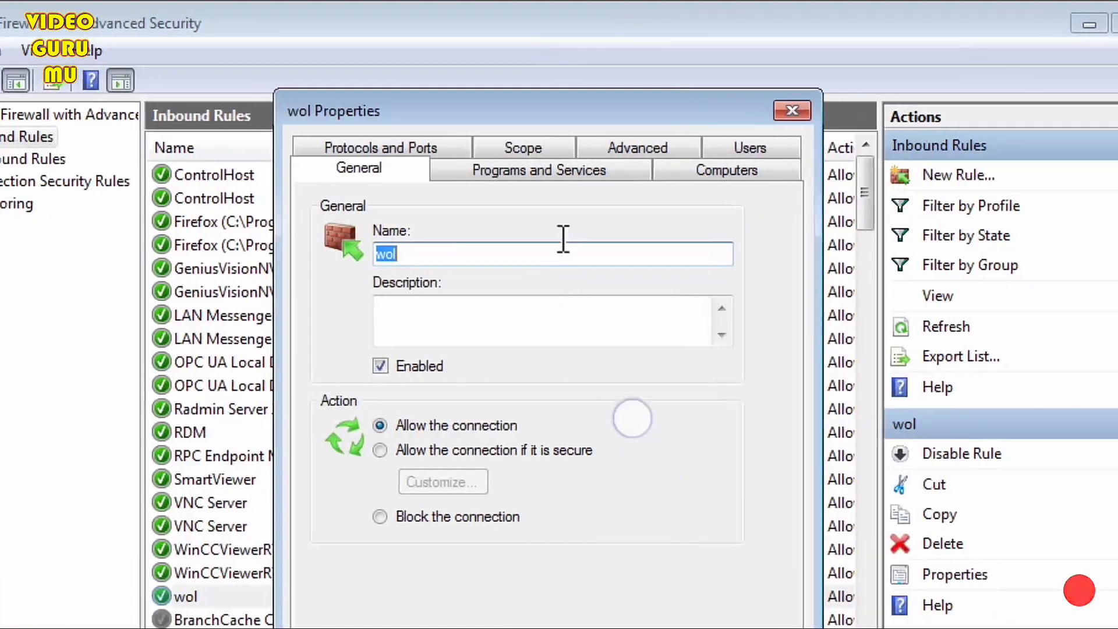
{"action": "left_click", "coordinate": [806, 35]}
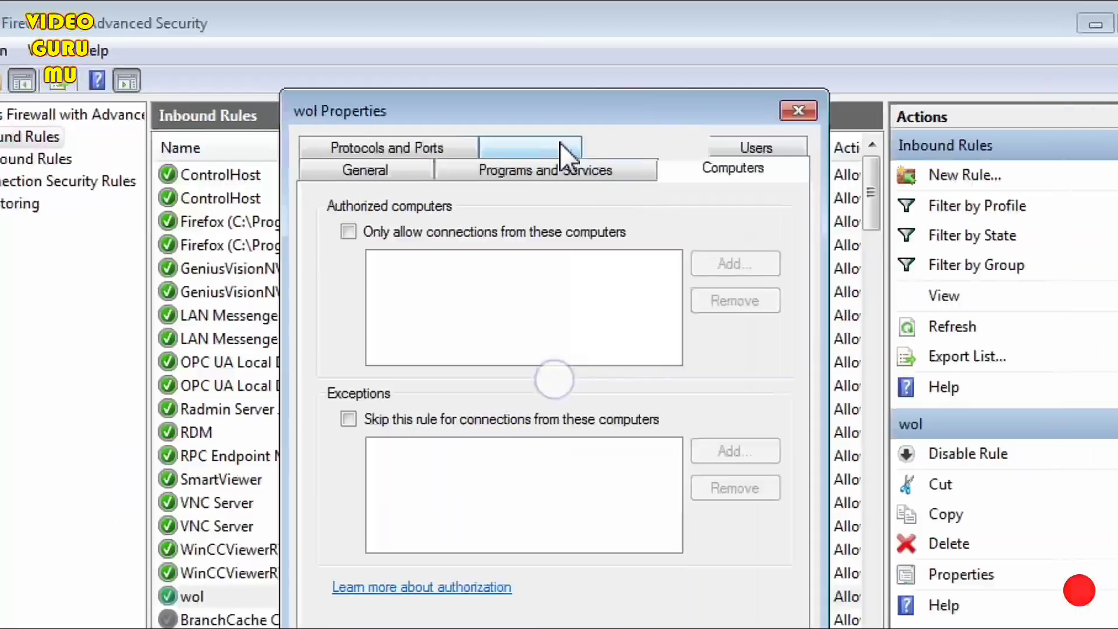
{"action": "left_click", "coordinate": [434, 150]}
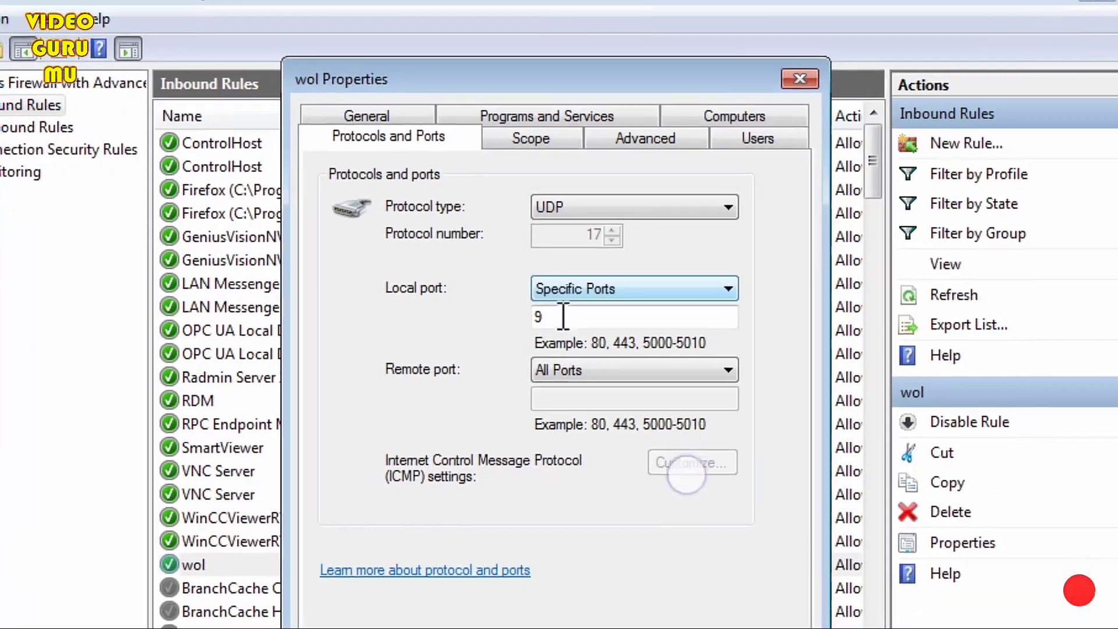
{"action": "left_click", "coordinate": [554, 350]}
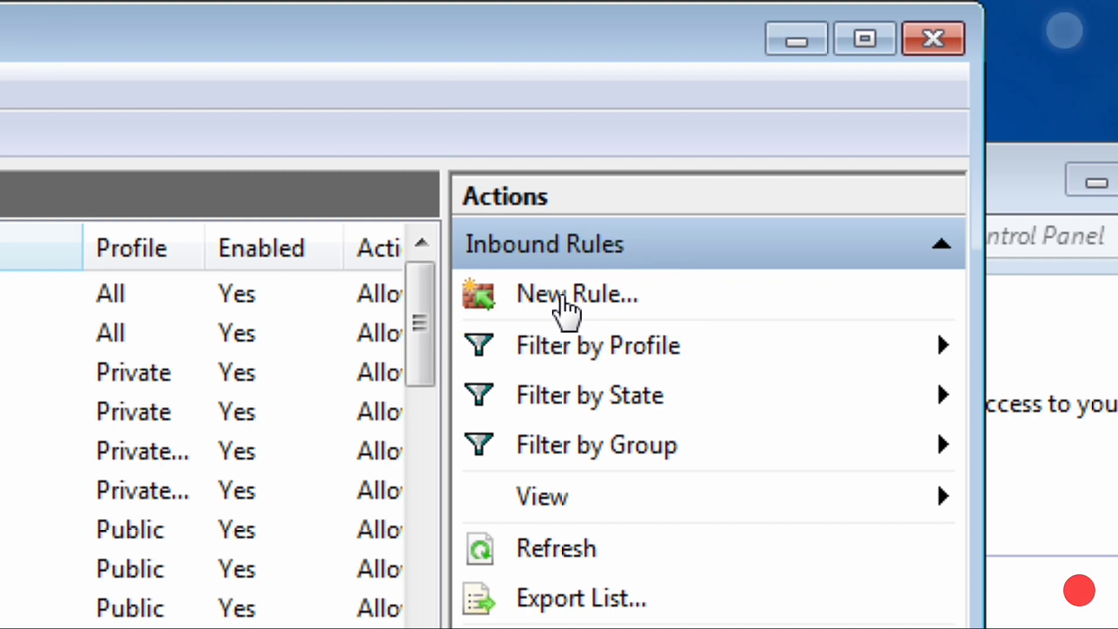
Start a new inbound rule of type Port that applies to TCP and specific local port 9.
{"action": "left_click", "coordinate": [560, 296]}
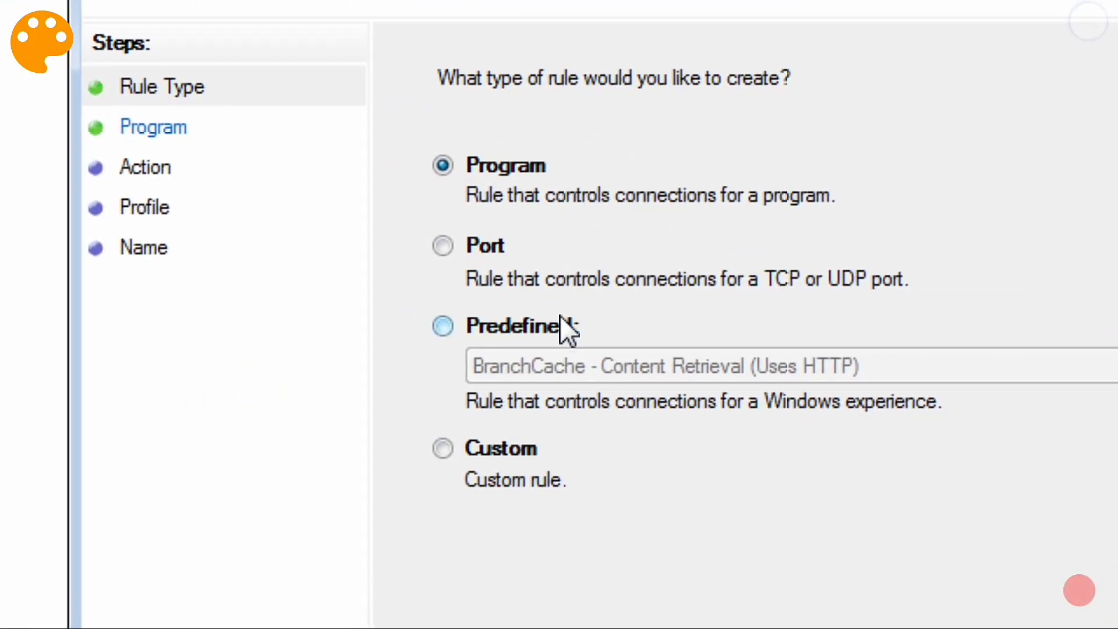
{"action": "mouse_move", "coordinate": [594, 223]}
{"action": "left_mouse_down"}
{"action": "mouse_move", "coordinate": [402, 248]}
{"action": "mouse_move", "coordinate": [573, 262]}
{"action": "left_mouse_up"}
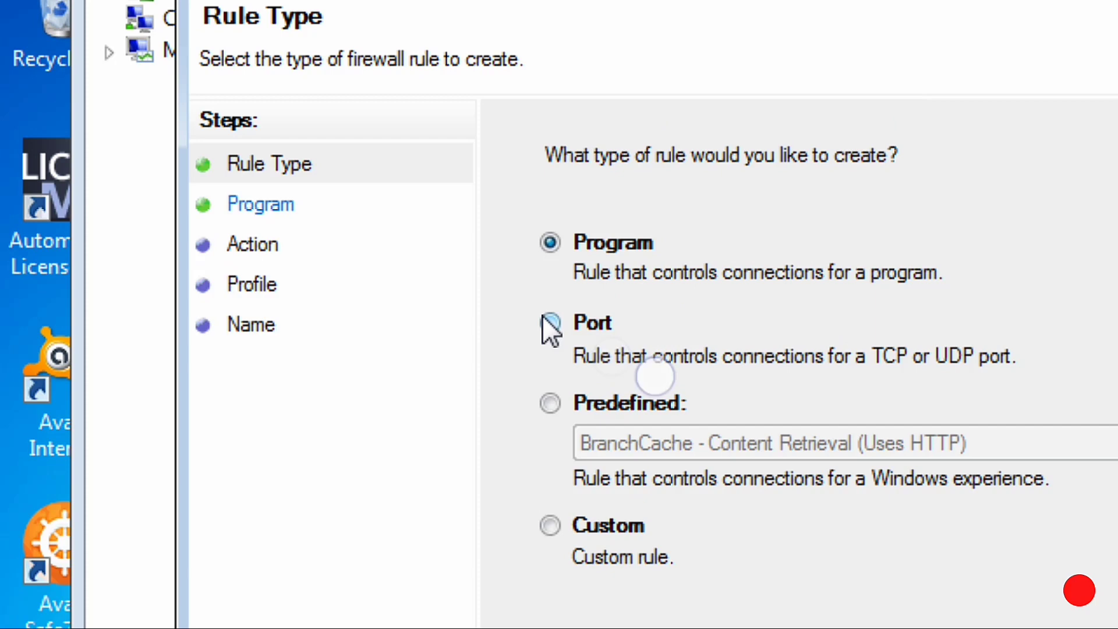
{"action": "left_click", "coordinate": [438, 242]}
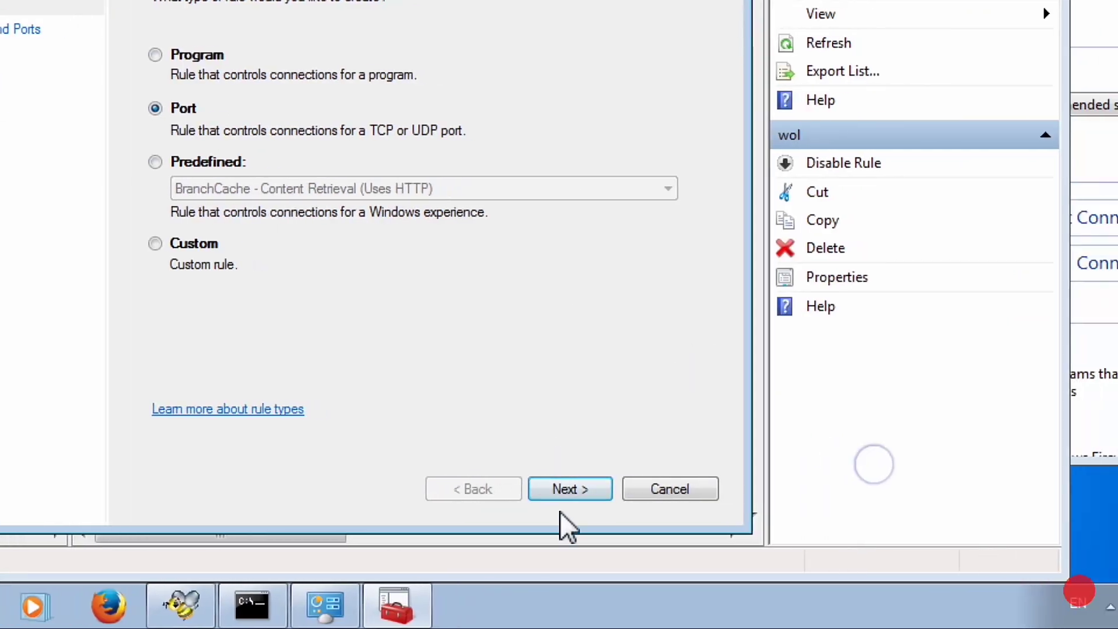
{"action": "left_click", "coordinate": [576, 489]}
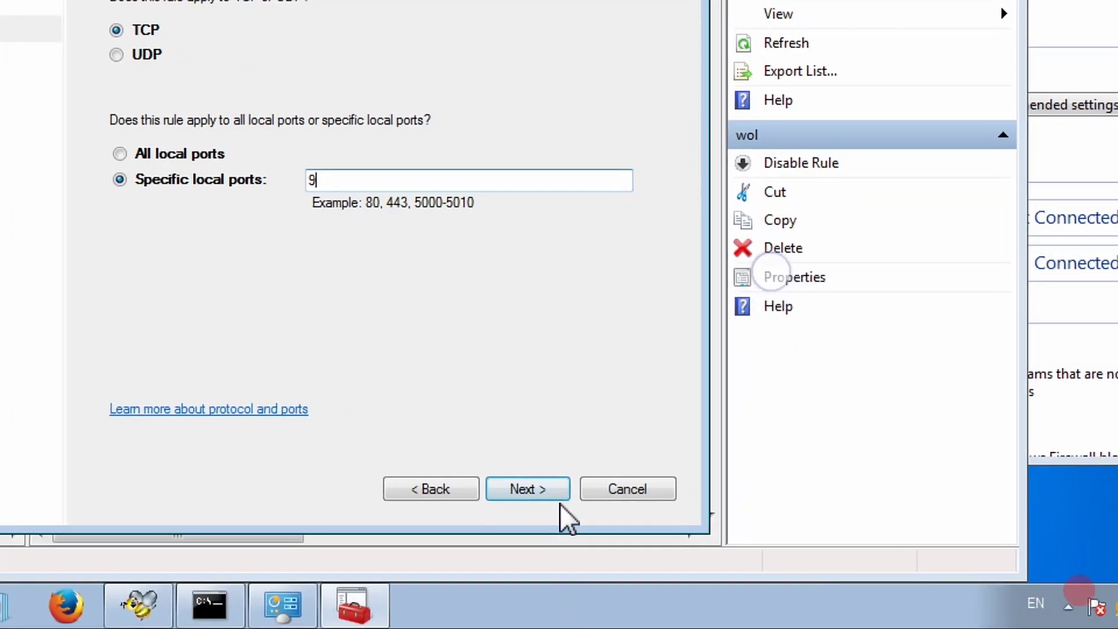
{"action": "left_click", "coordinate": [530, 485]}
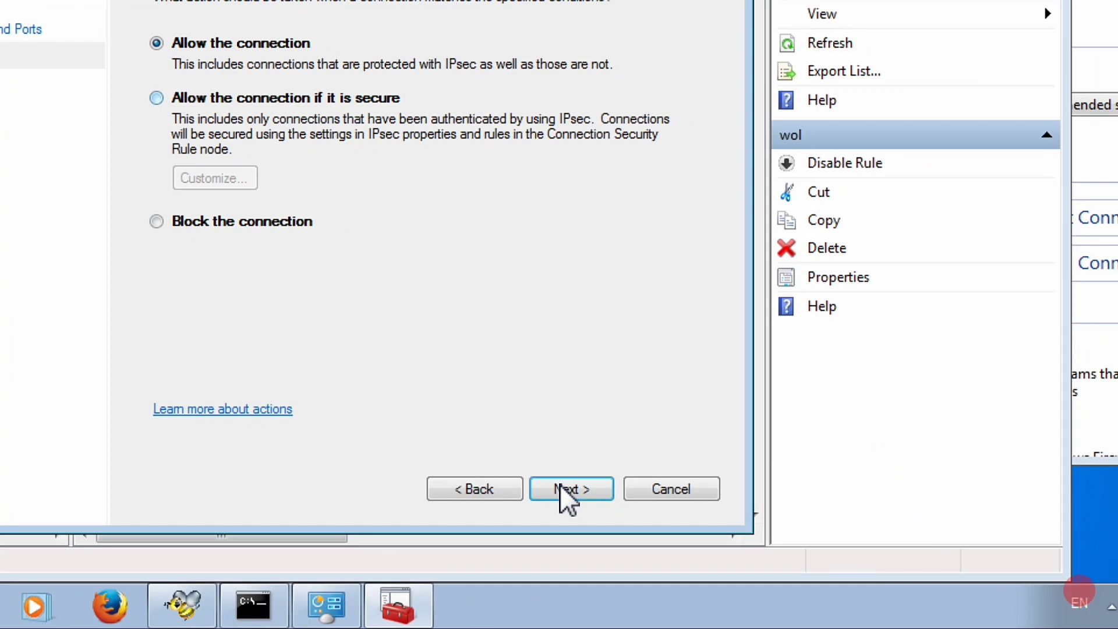
Allow the connection for the Domain, Private and Public profiles, name the rule wol, finish the wizard and close the advanced firewall window.
{"action": "left_click", "coordinate": [560, 488]}
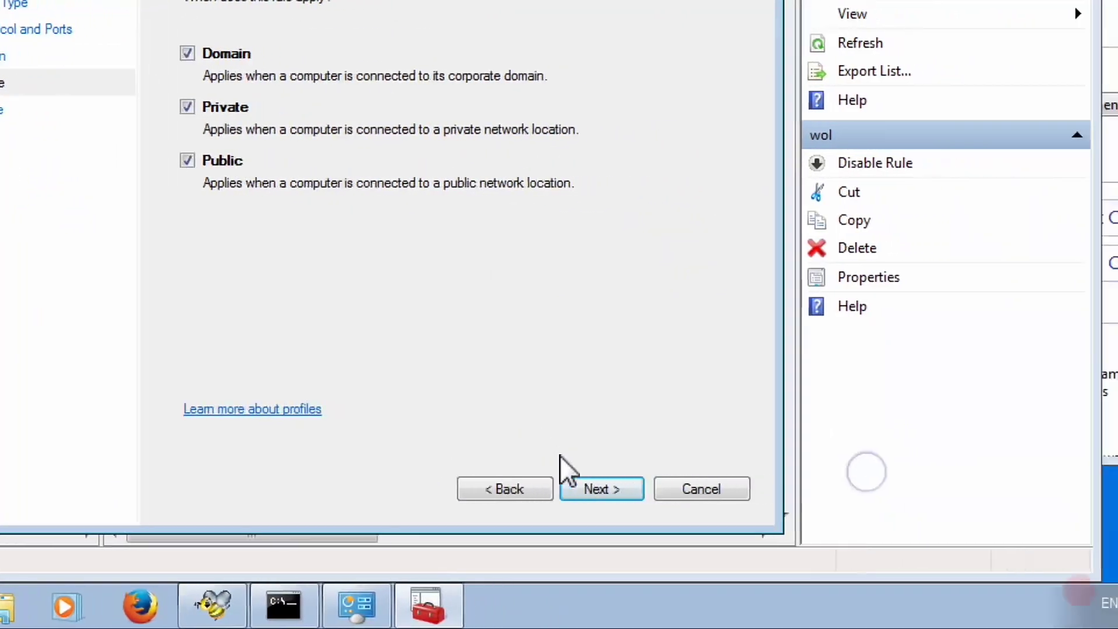
{"action": "left_click", "coordinate": [602, 489]}
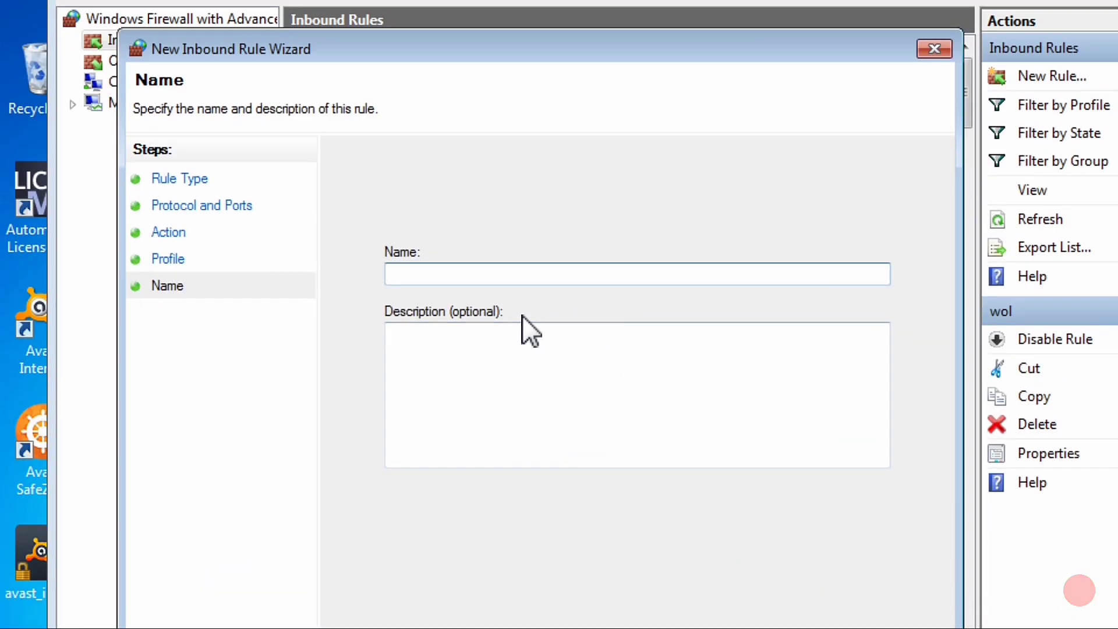
{"action": "type", "text": "wol"}
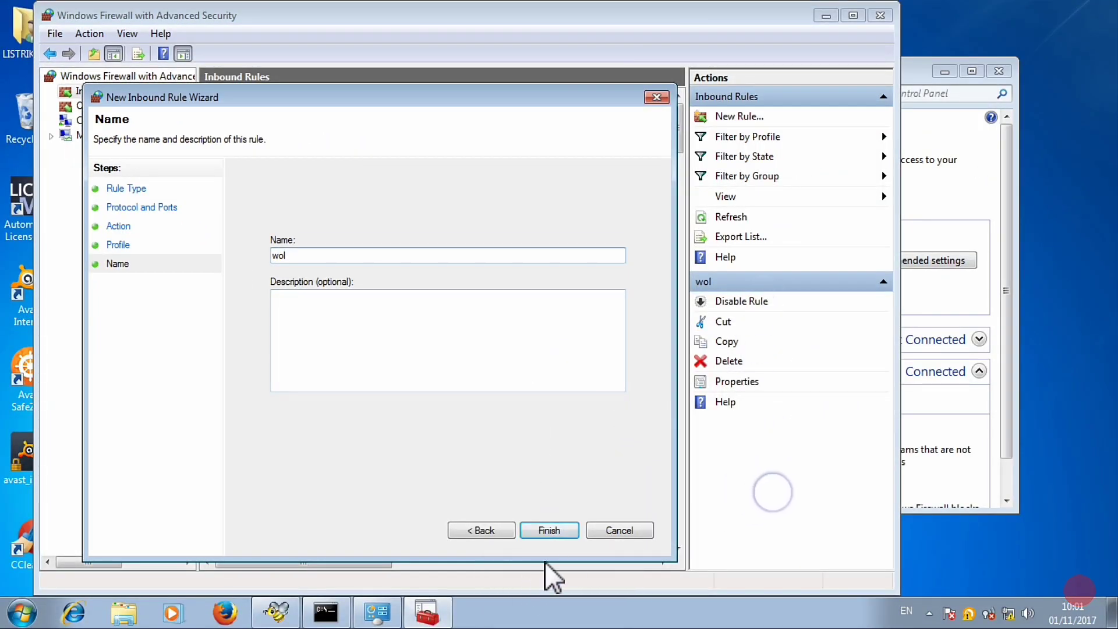
{"action": "left_click", "coordinate": [548, 530]}
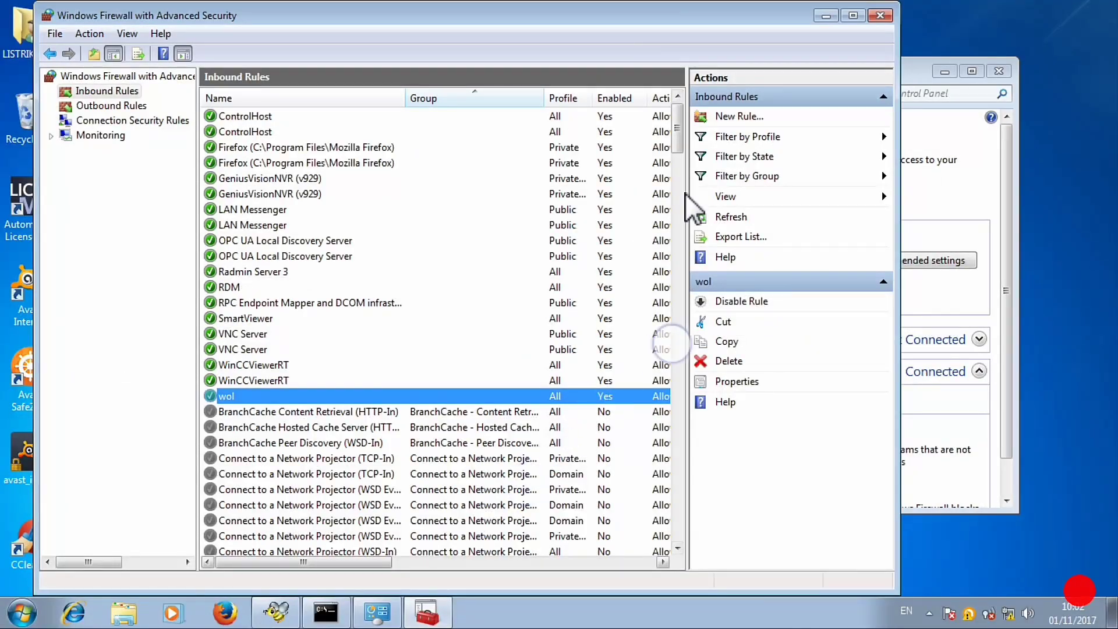
{"action": "left_click", "coordinate": [876, 19]}
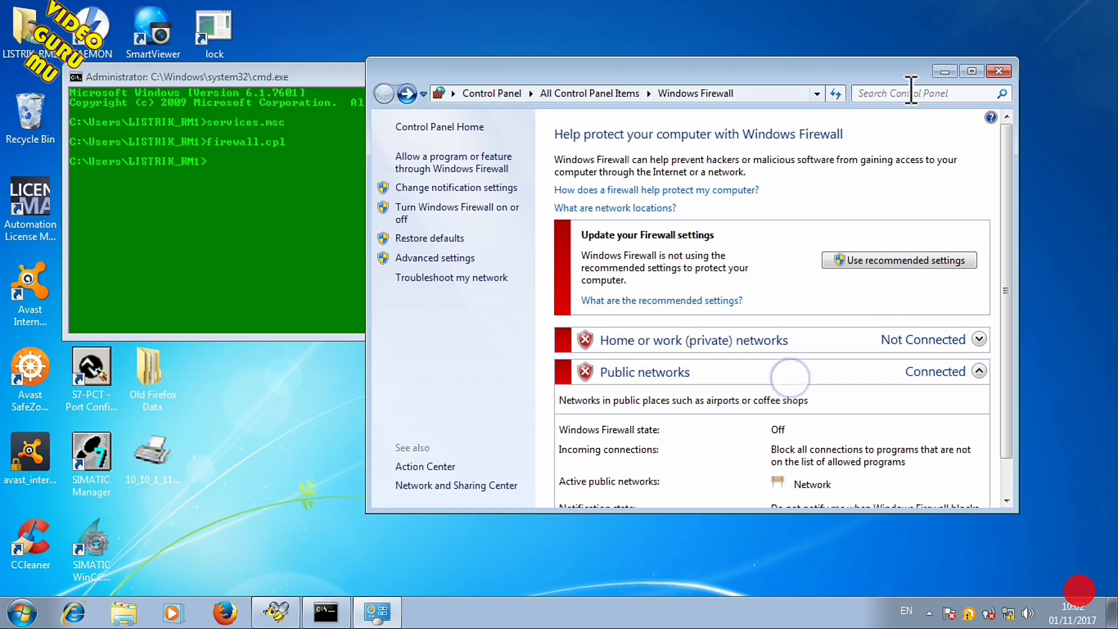
Close the Windows Firewall and command prompt windows, and end the remote session with the configured PC.
{"action": "left_click", "coordinate": [1002, 71]}
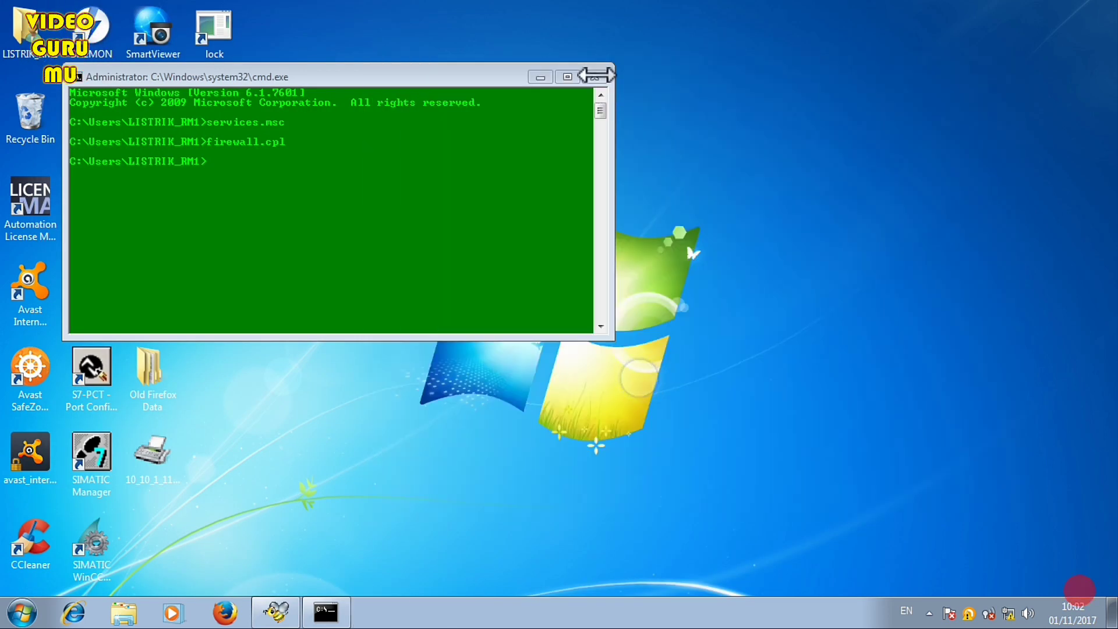
{"action": "left_click", "coordinate": [599, 74]}
{"action": "key", "text": "Escape"}
{"action": "left_click", "coordinate": [778, 419]}
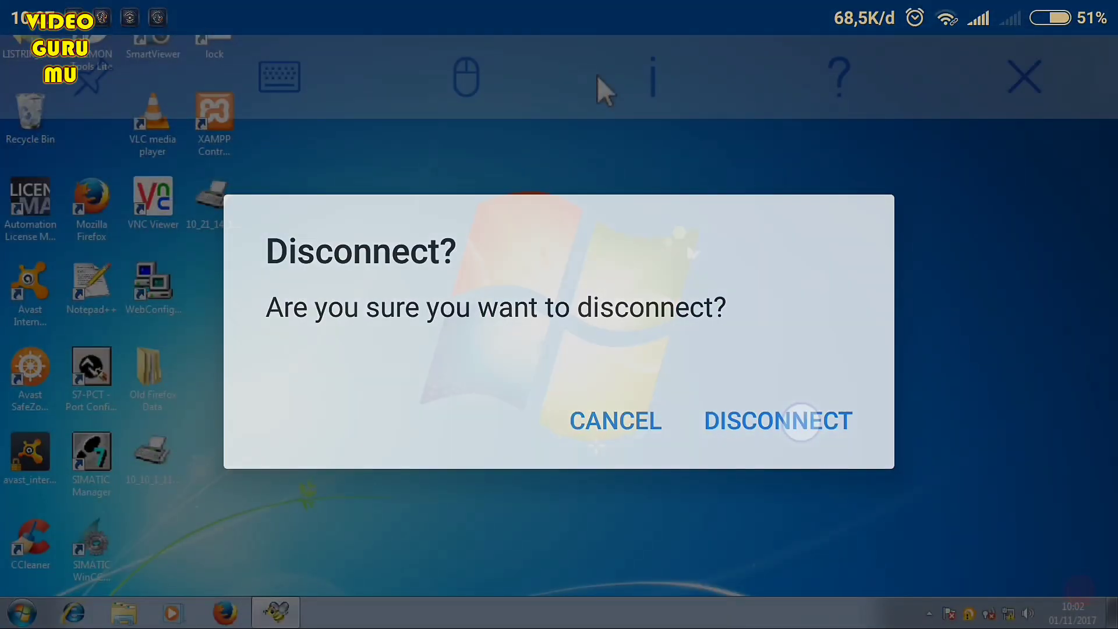
Connect to °RM-2 PC Server from the address book and launch WakeOnLAN on that computer.
{"action": "left_click_drag", "start_coordinate": [736, 435], "coordinate": [813, 257]}
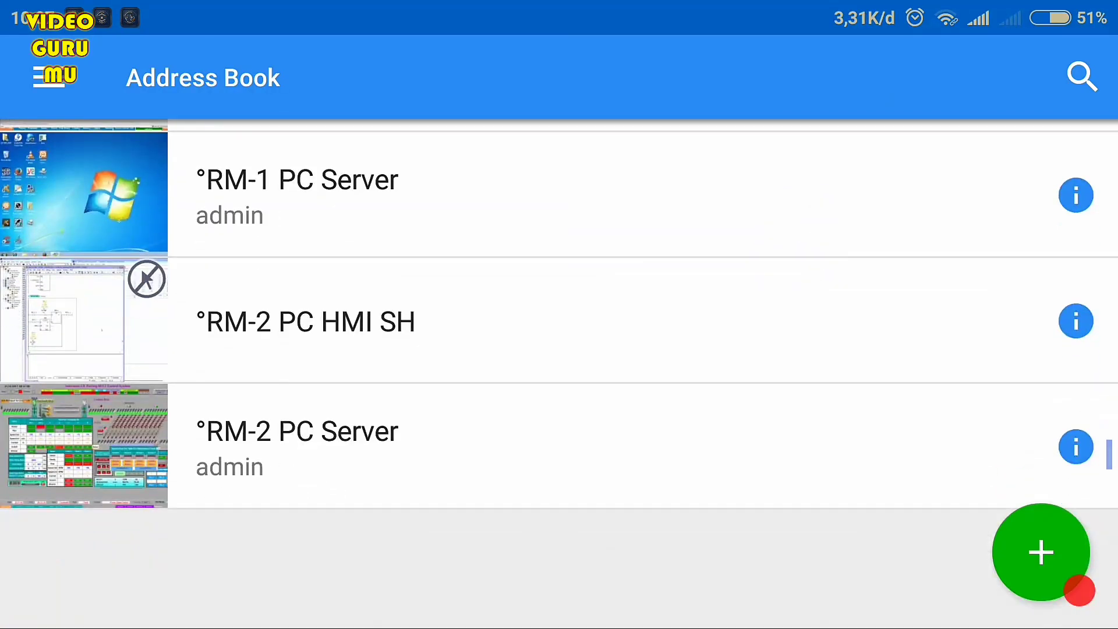
{"action": "left_click", "coordinate": [407, 432]}
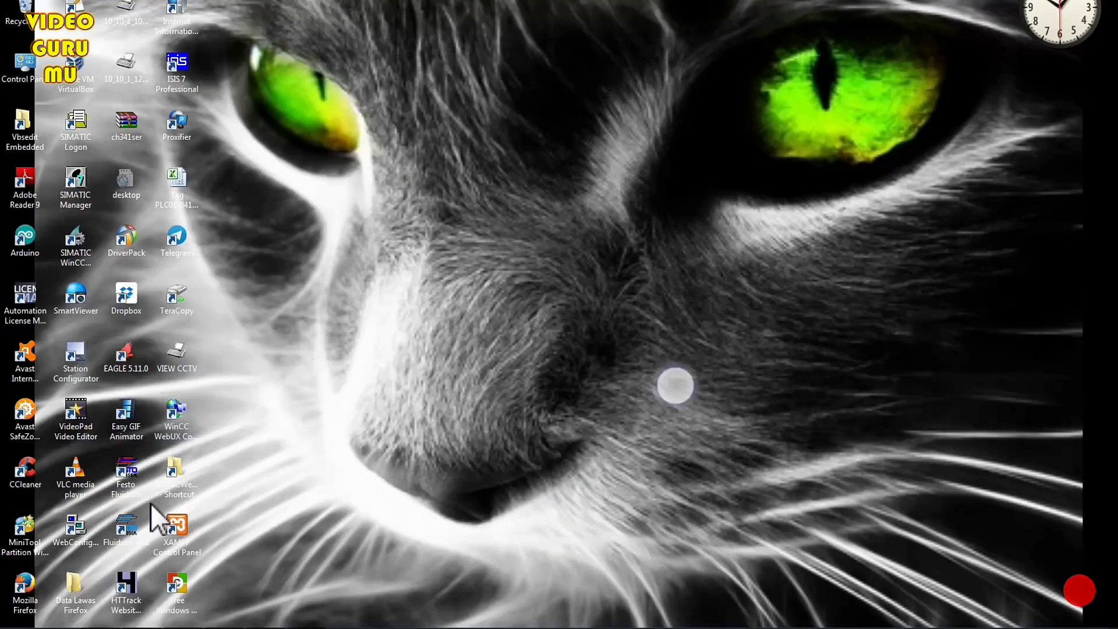
{"action": "mouse_move", "coordinate": [23, 614]}
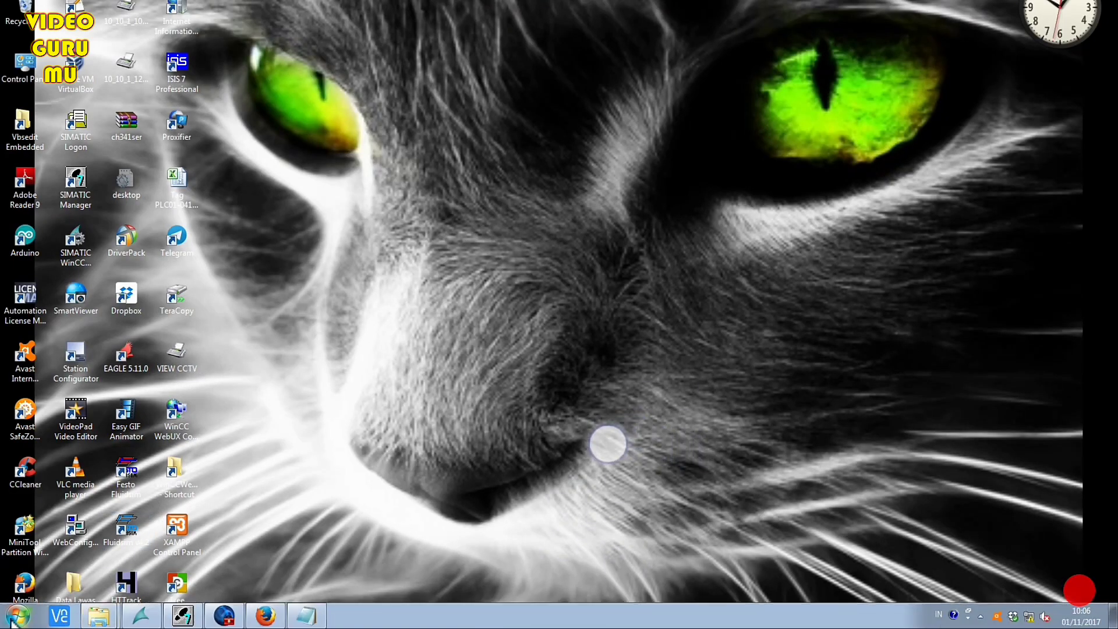
{"action": "left_click", "coordinate": [18, 616]}
{"action": "mouse_move", "coordinate": [311, 410]}
{"action": "left_mouse_down"}
{"action": "mouse_move", "coordinate": [542, 394]}
{"action": "mouse_move", "coordinate": [582, 270]}
{"action": "mouse_move", "coordinate": [492, 424]}
{"action": "mouse_move", "coordinate": [432, 446]}
{"action": "left_mouse_up"}
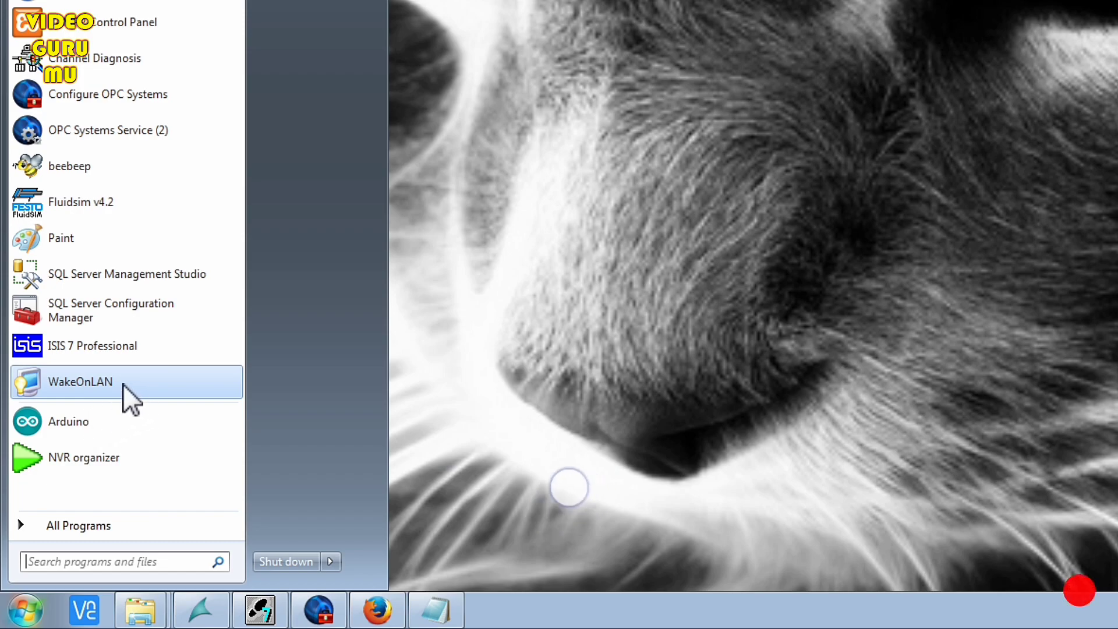
{"action": "left_click", "coordinate": [80, 381]}
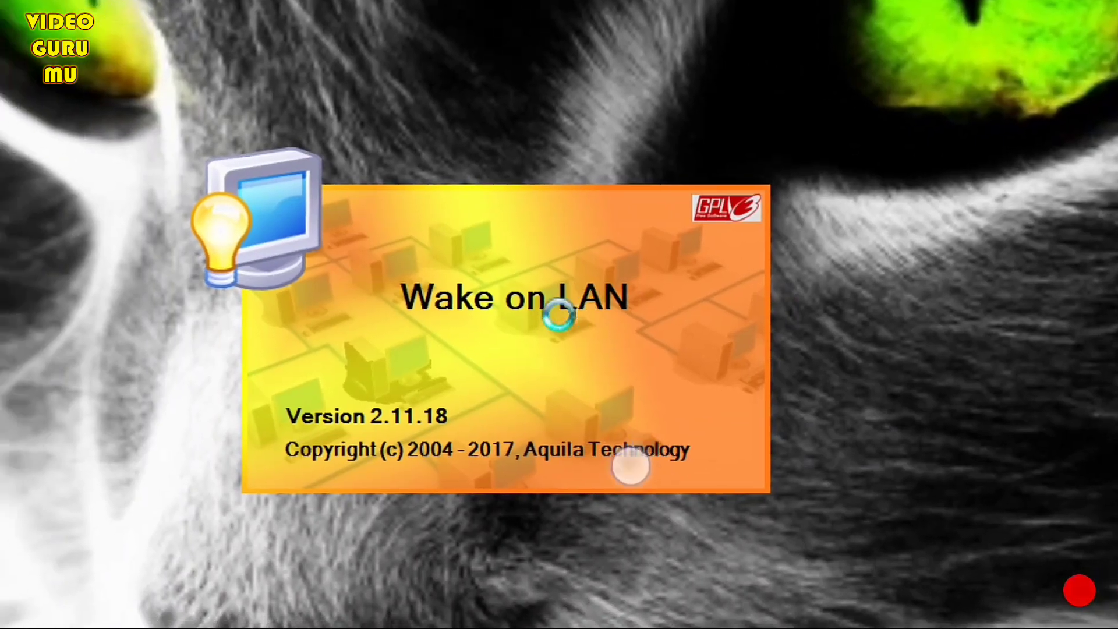
Create a new host in Wake on LAN and go to its MAC address entry in the Wake Up settings.
{"action": "right_click", "coordinate": [474, 340]}
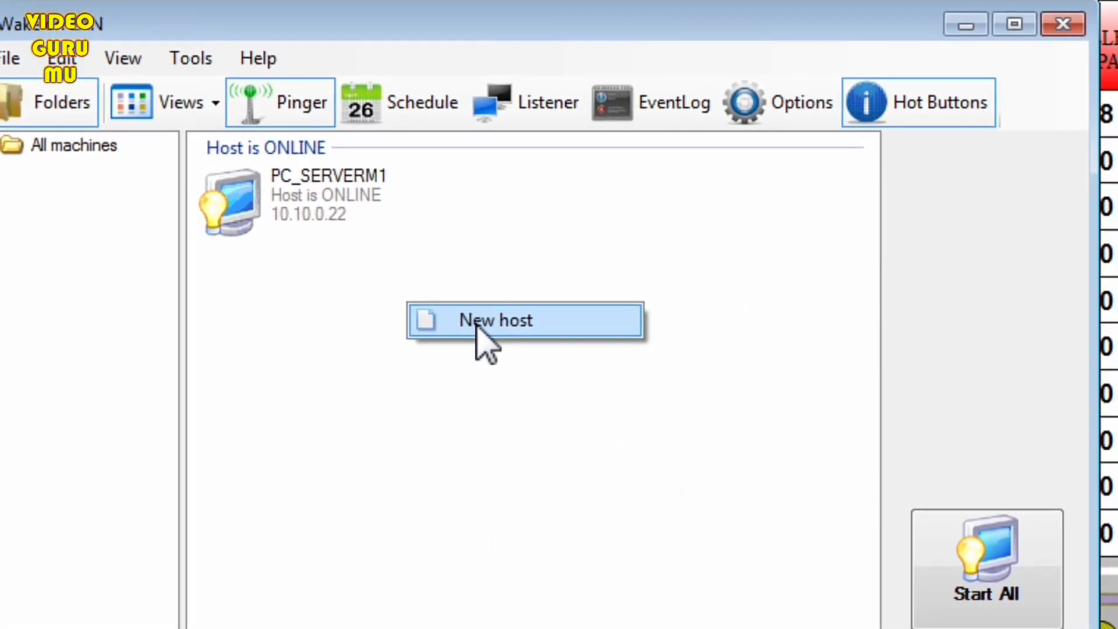
{"action": "left_click", "coordinate": [475, 323]}
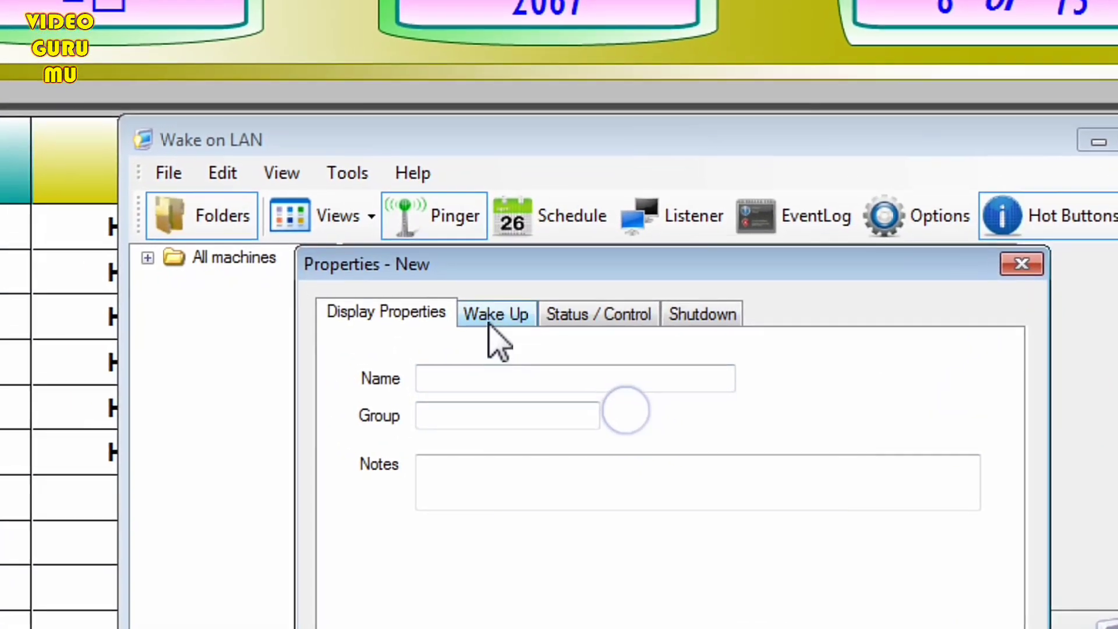
{"action": "left_click", "coordinate": [415, 256]}
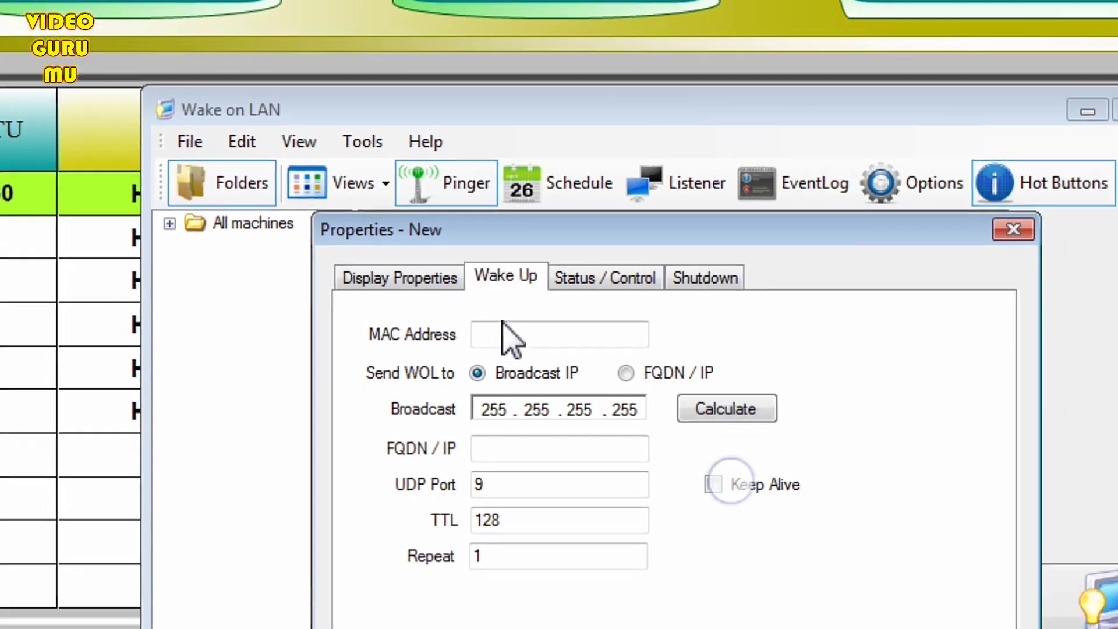
{"action": "left_click", "coordinate": [506, 378]}
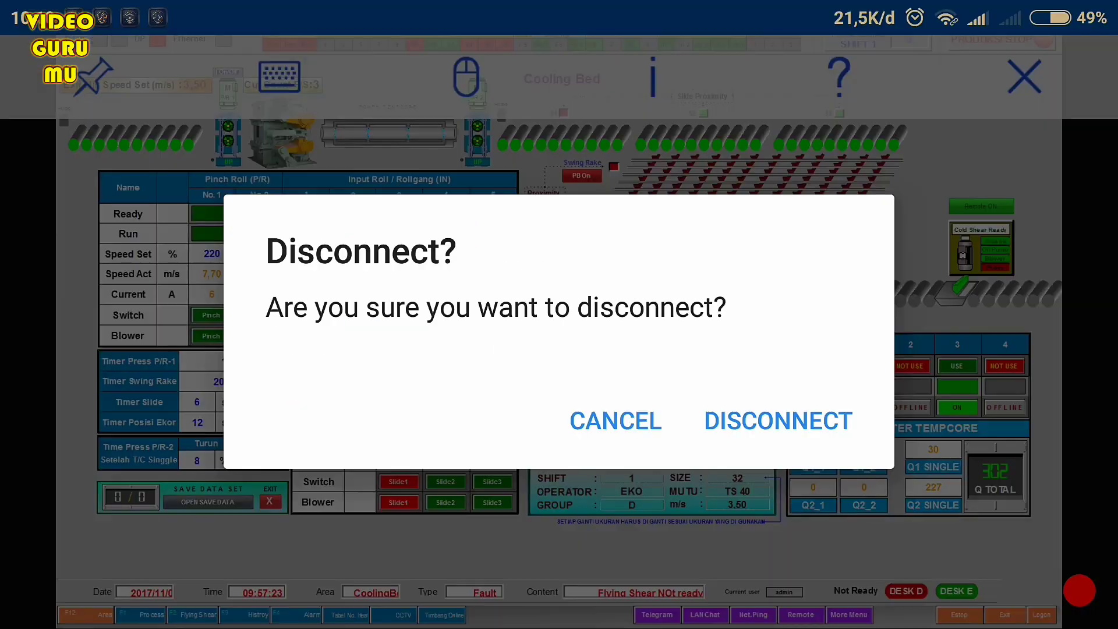
Disconnect from the current server and connect to °RM-1 PC Server from the address book.
{"action": "left_click", "coordinate": [803, 419]}
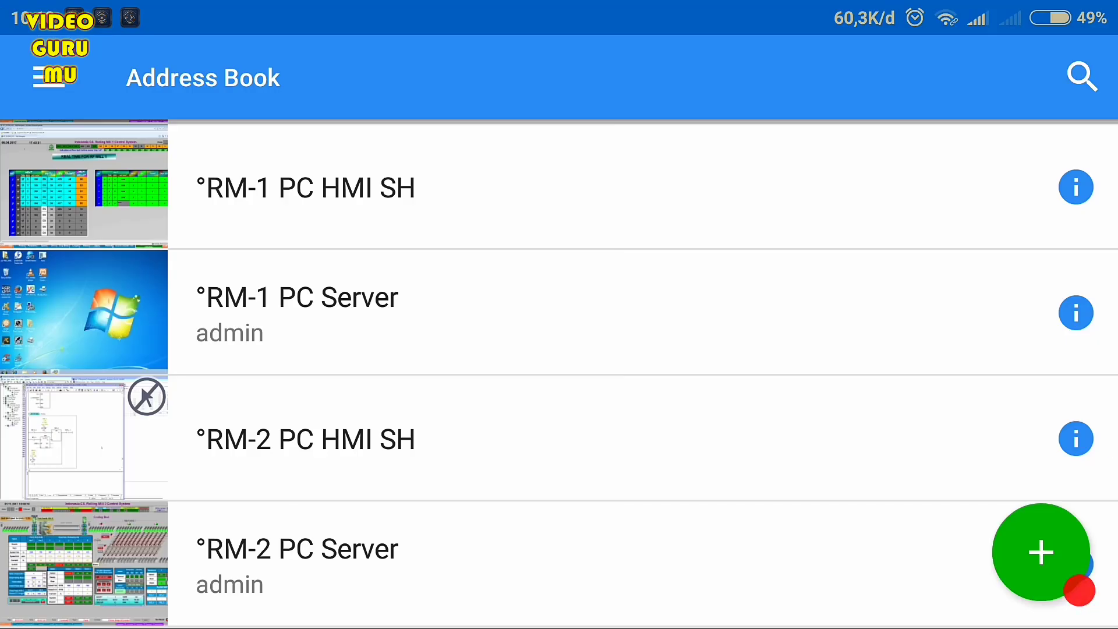
{"action": "left_click_drag", "start_coordinate": [801, 475], "coordinate": [801, 521]}
{"action": "left_click", "coordinate": [407, 359]}
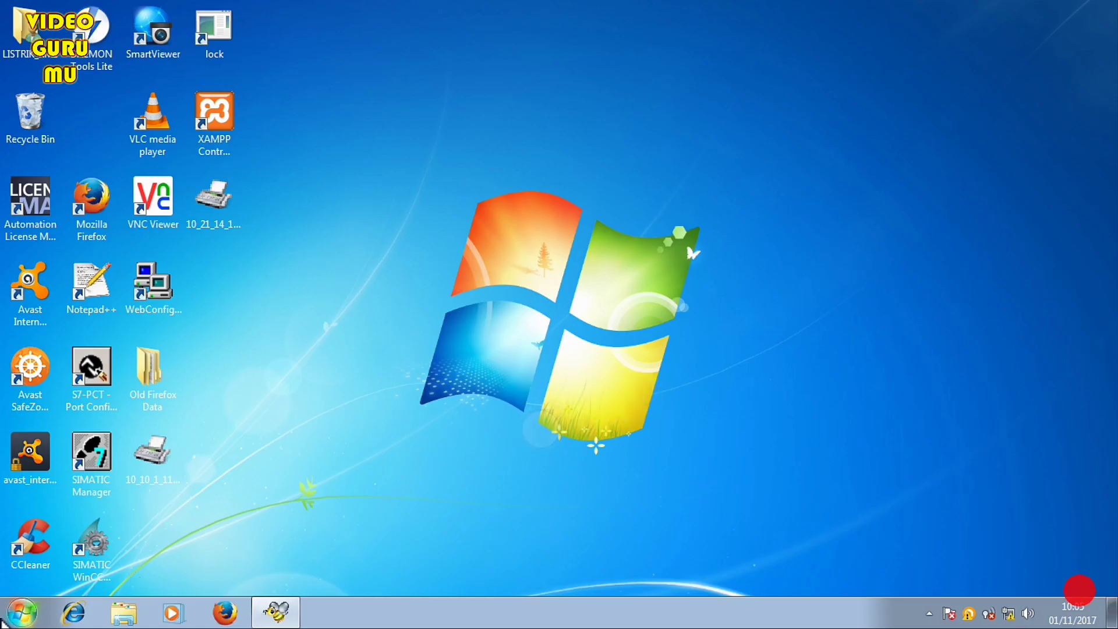
Open a command prompt on the RM-1 server and run ipconfig /all.
{"action": "left_click", "coordinate": [22, 611]}
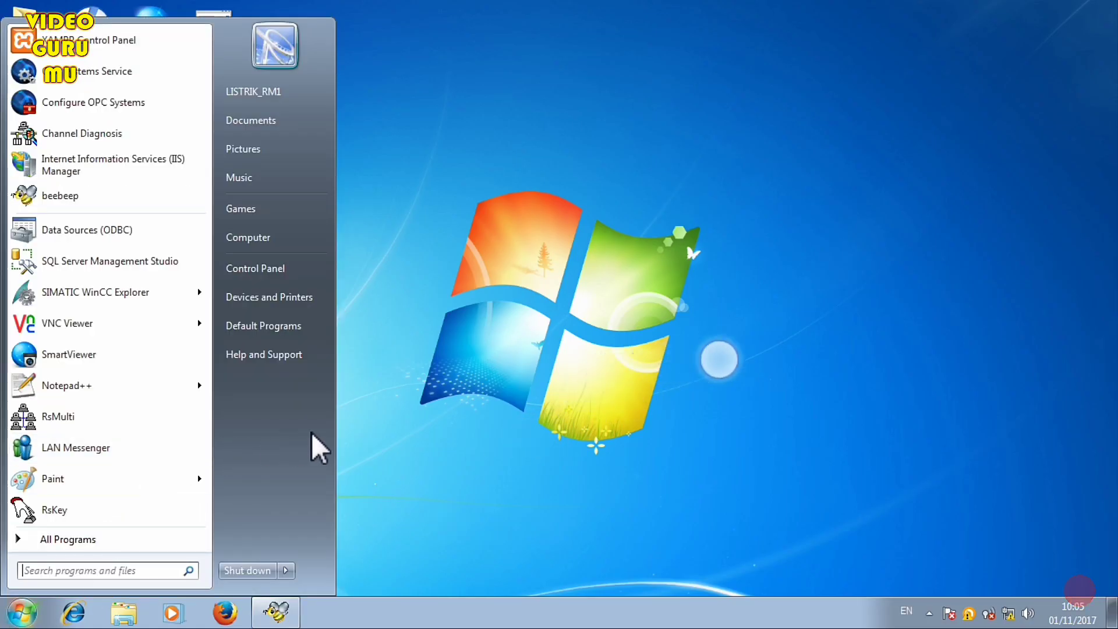
{"action": "left_click", "coordinate": [355, 427]}
{"action": "key", "text": "super+r"}
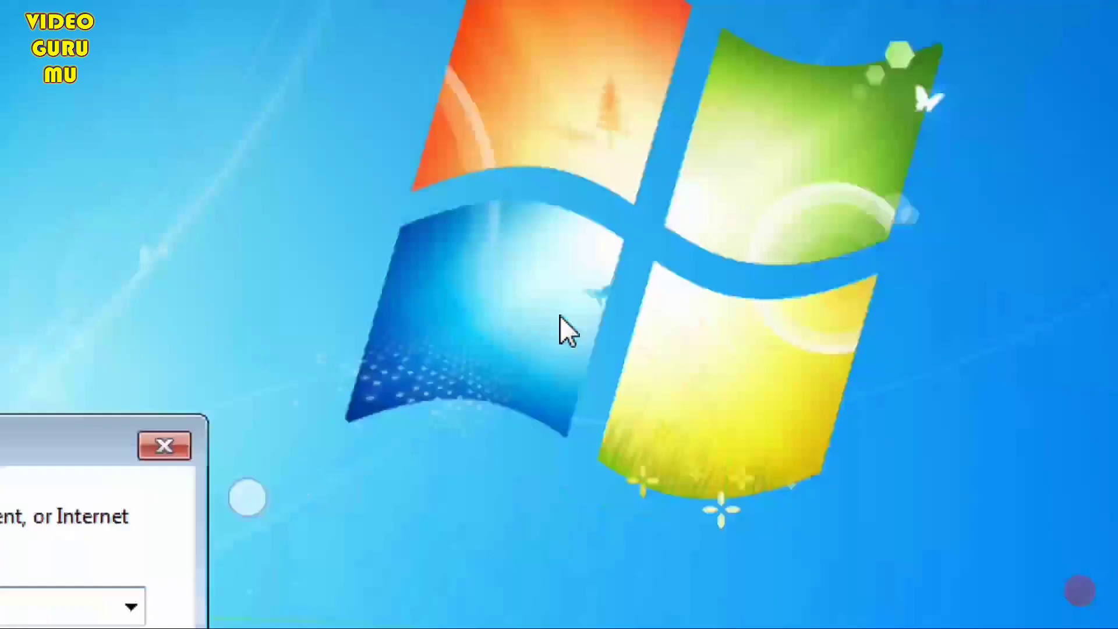
{"action": "key", "text": "Return"}
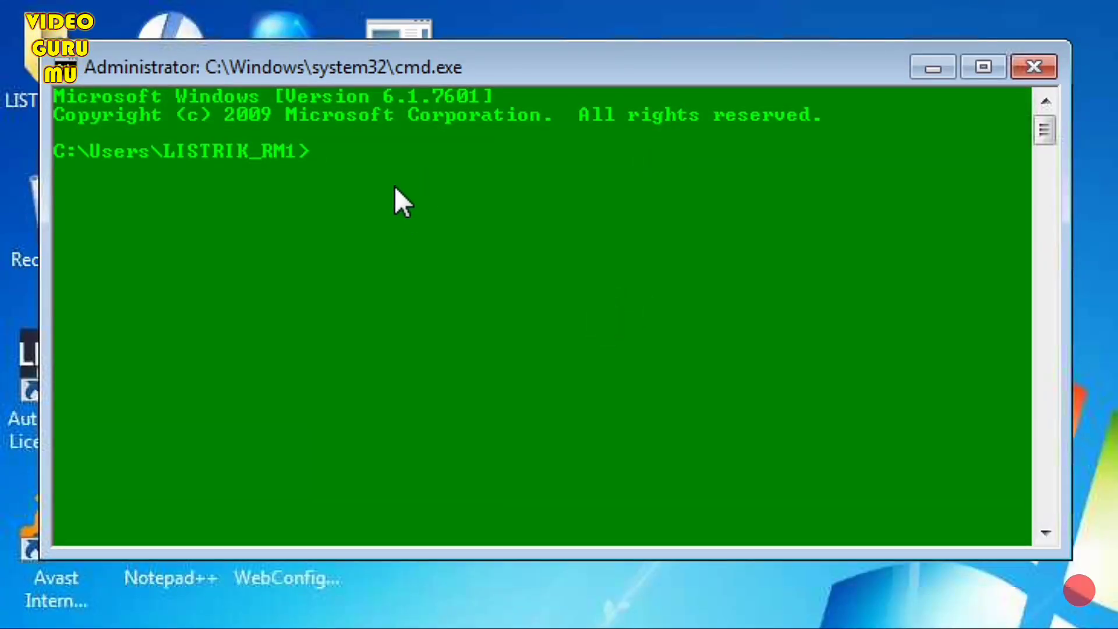
{"action": "type", "text": "ipconfig"}
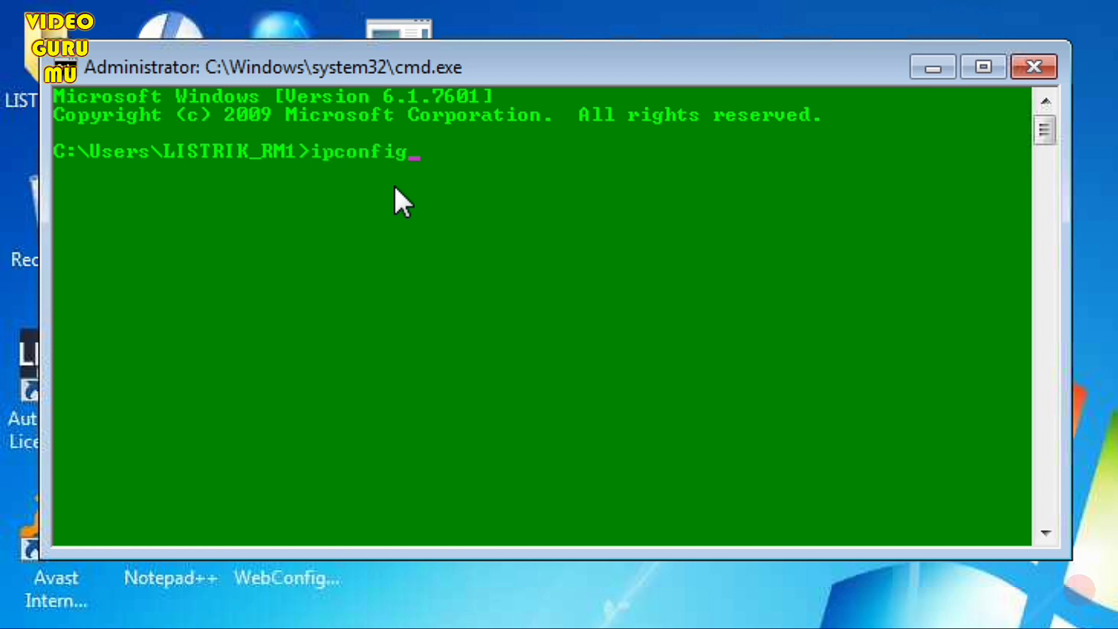
{"action": "type", "text": " /all"}
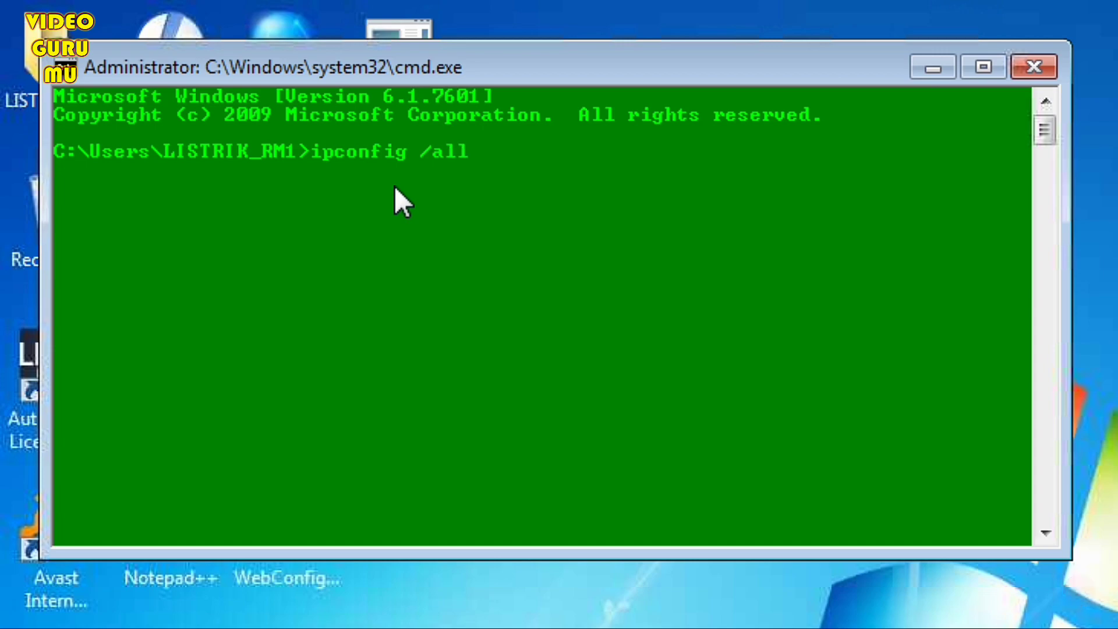
{"action": "key", "text": "Return"}
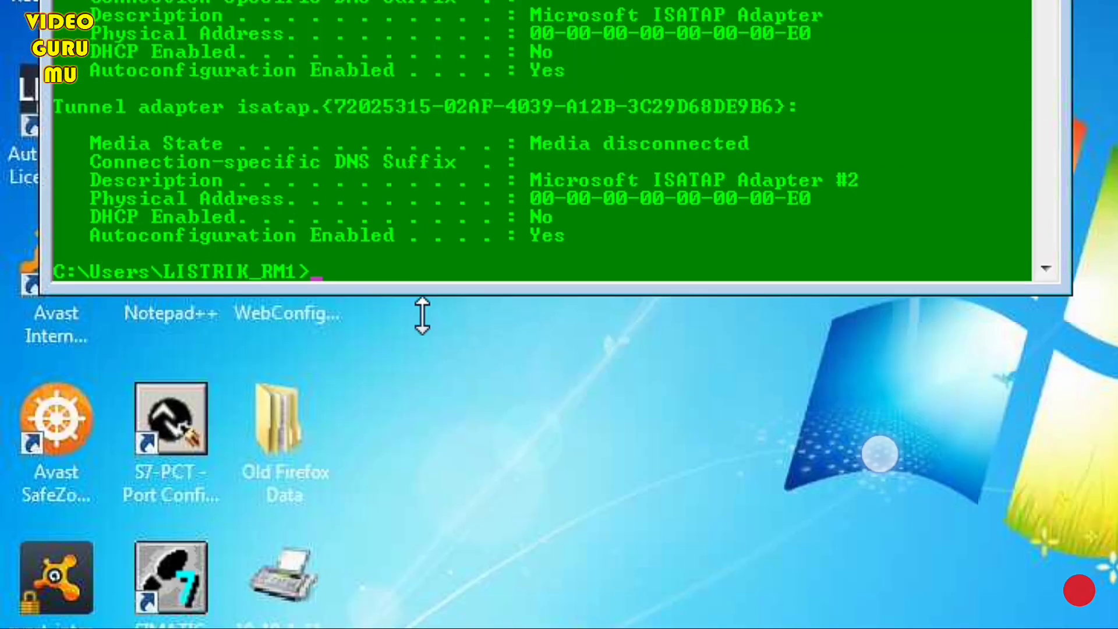
Enlarge the command prompt window and examine the physical and IPv4 addresses of the Local Area Connection adapter.
{"action": "left_click_drag", "start_coordinate": [422, 316], "coordinate": [402, 628]}
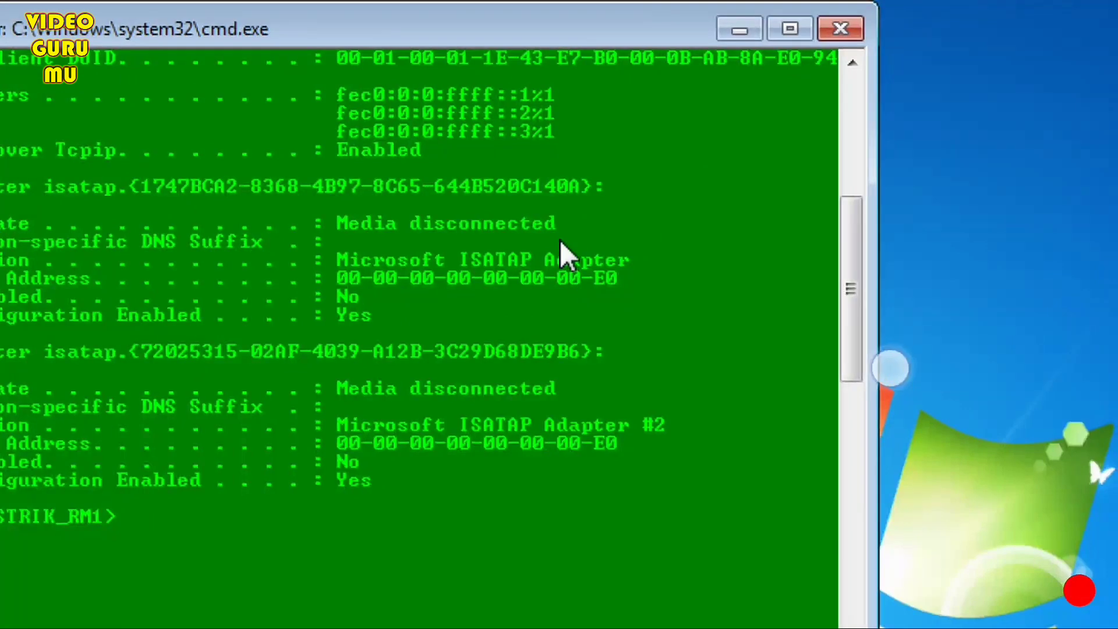
{"action": "scroll", "coordinate": [560, 256], "scroll_direction": "up", "scroll_amount": 10}
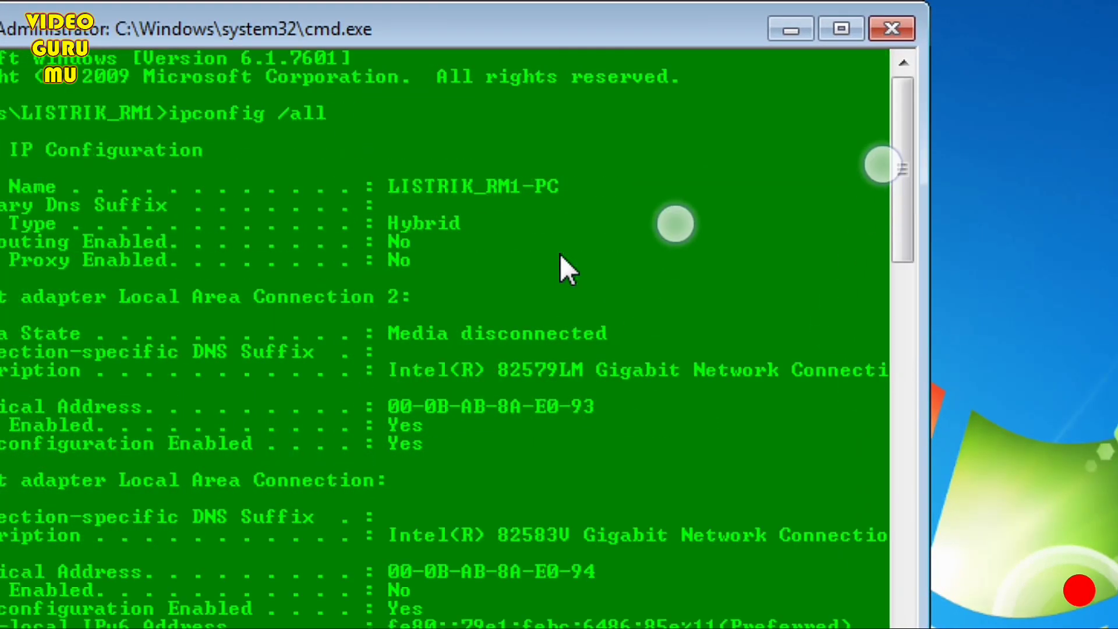
{"action": "scroll", "coordinate": [542, 286], "scroll_direction": "down", "scroll_amount": 5}
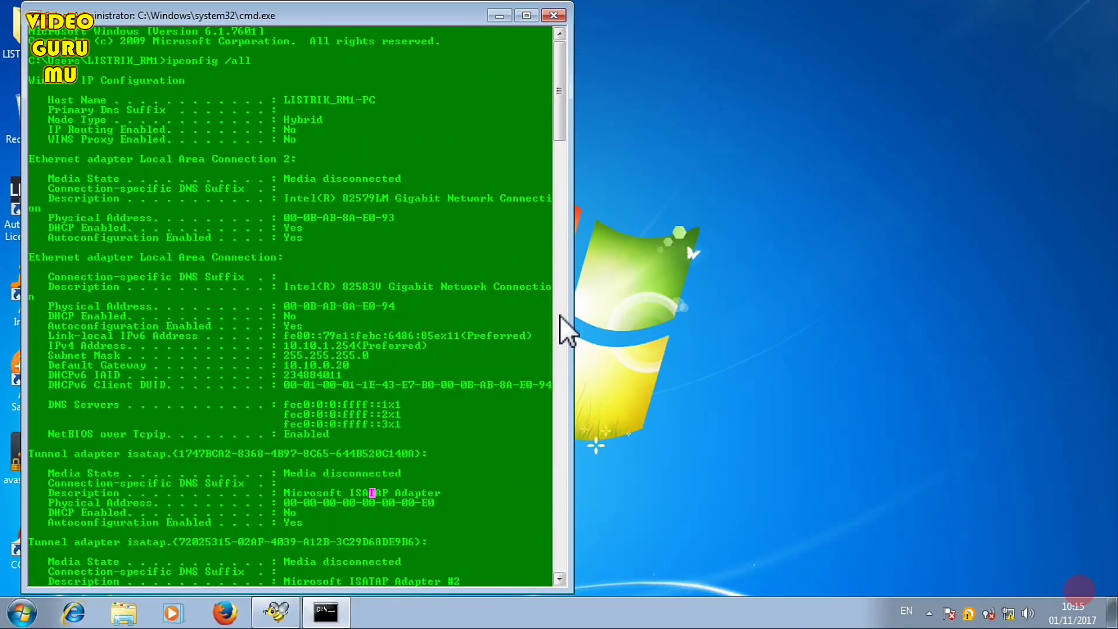
End the RM-1 session and connect to ©WIFI _ PC Server RM-2 from the address book.
{"action": "key", "text": "Escape"}
{"action": "left_click", "coordinate": [778, 420]}
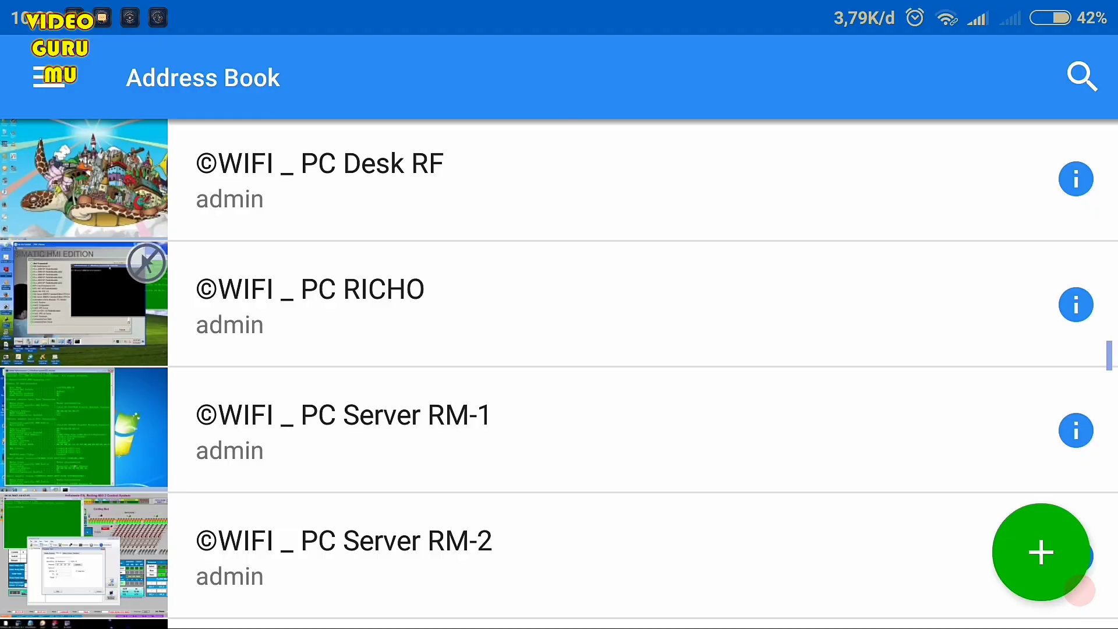
{"action": "left_click", "coordinate": [567, 550]}
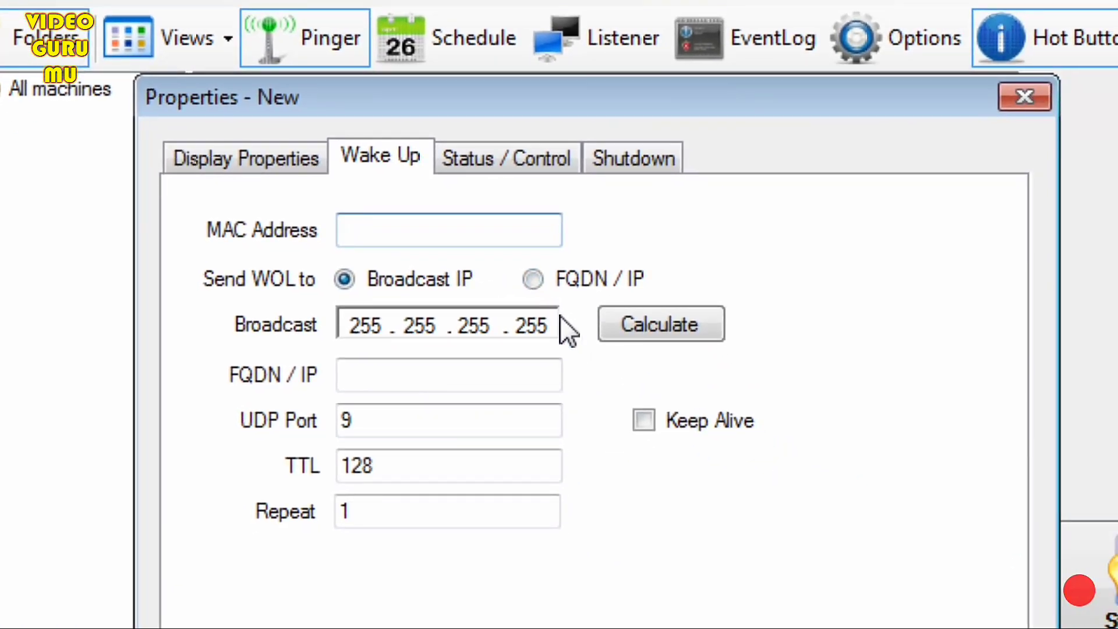
Set the new host's MAC address to 00-0B-AB-8A-E0-94, and its FQDN / IP and local IP address to 10.10.1.254.
{"action": "type", "text": "00-0B-AB-8A-E0-94"}
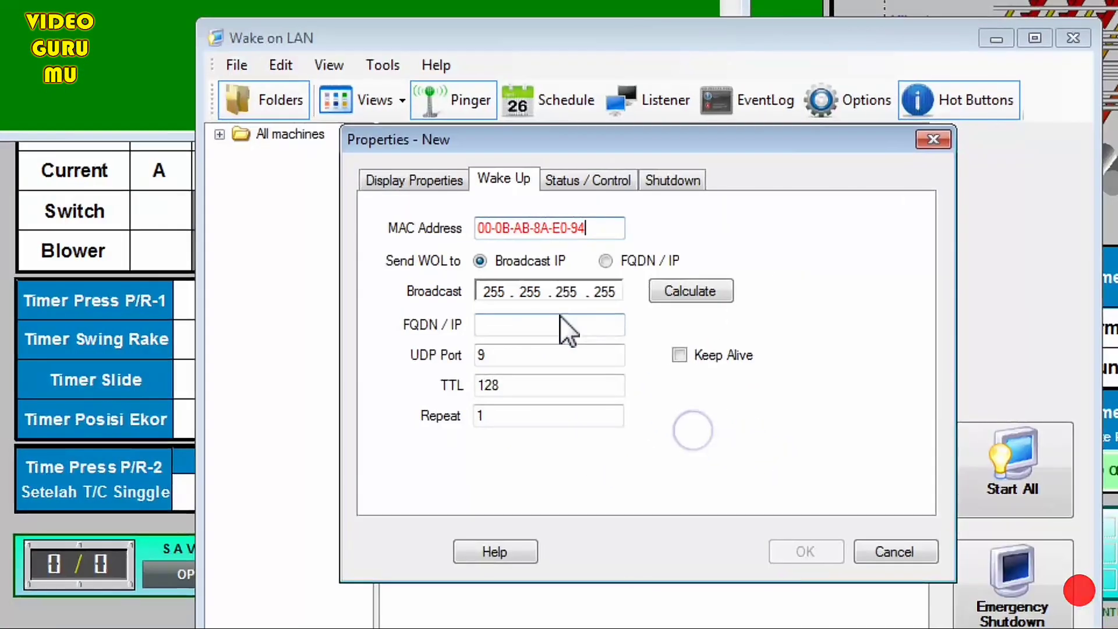
{"action": "left_click", "coordinate": [432, 347]}
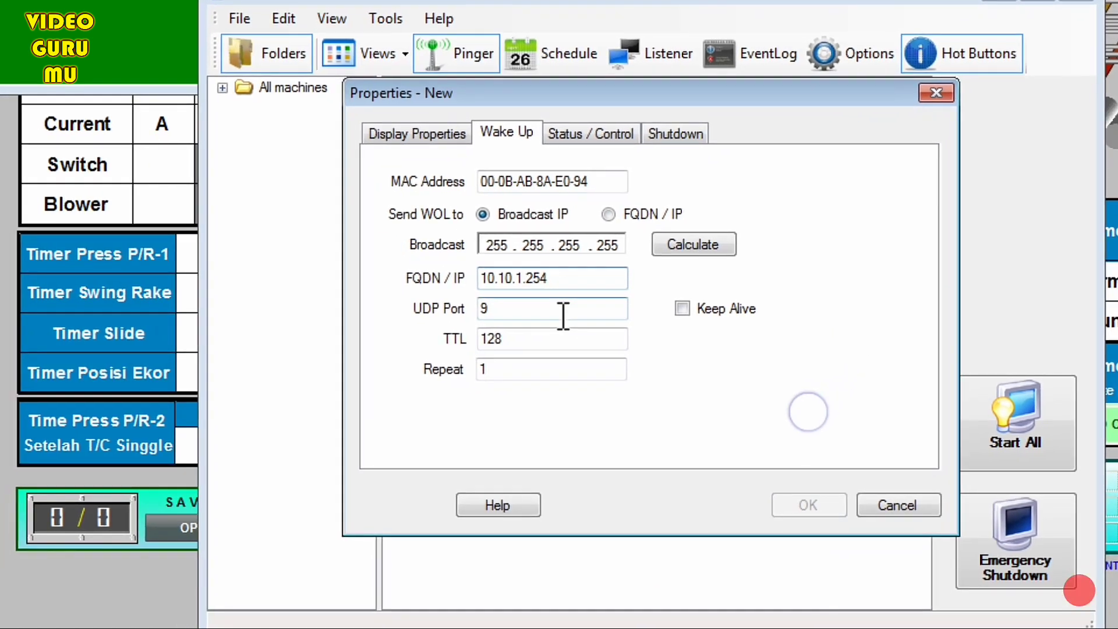
{"action": "left_click", "coordinate": [545, 345]}
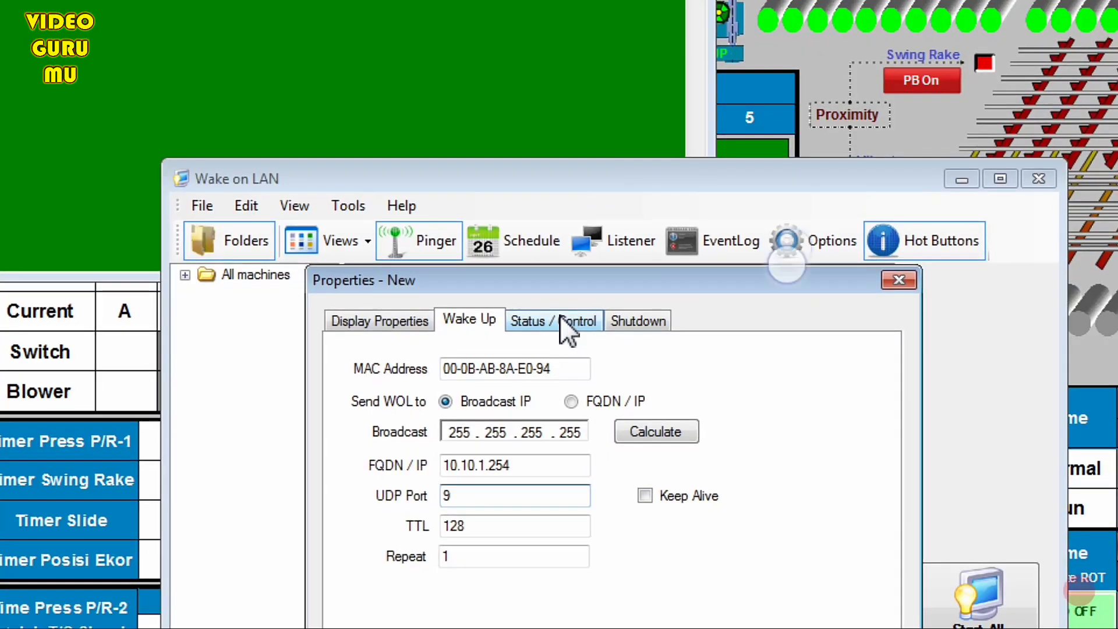
{"action": "left_click", "coordinate": [486, 25]}
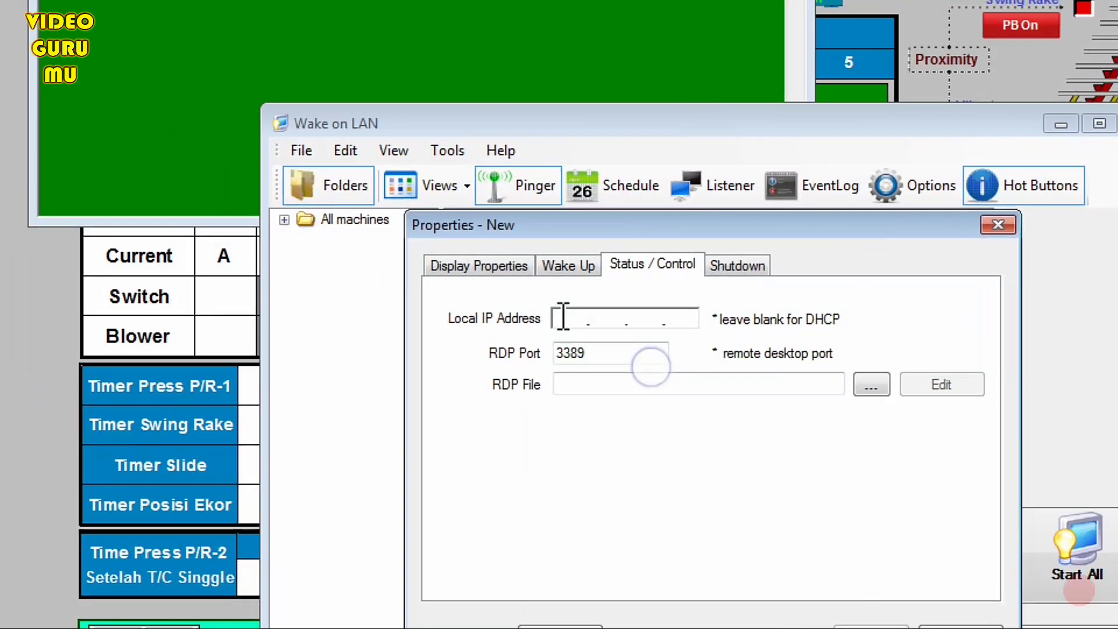
{"action": "left_click", "coordinate": [563, 317]}
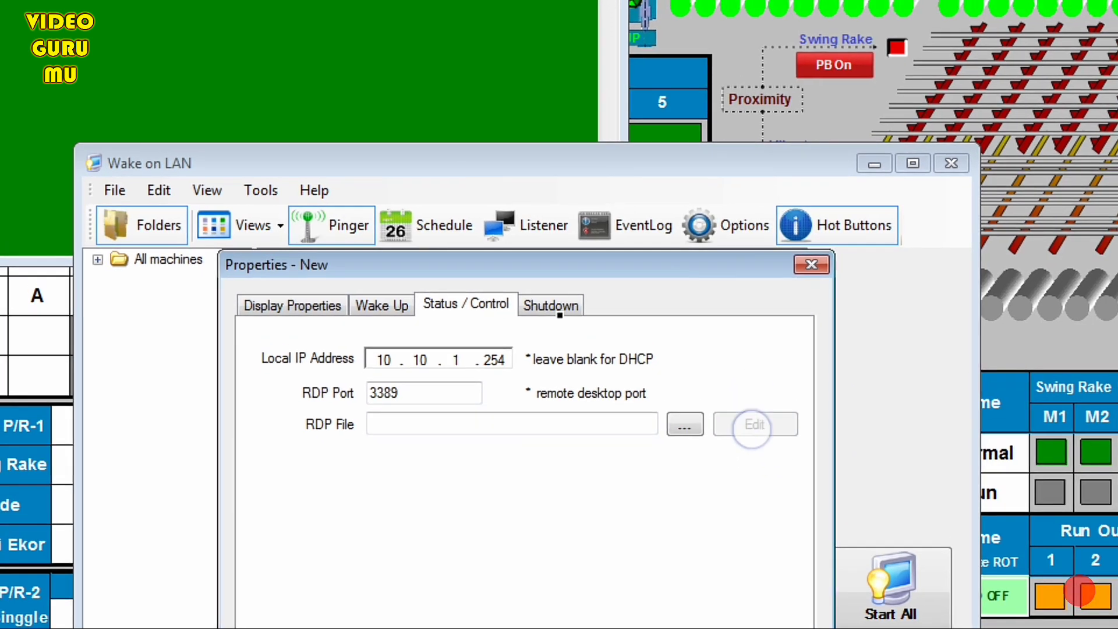
Name the host Video Guru MU - Wake on LAN, assign it to group IT and save its properties.
{"action": "left_click", "coordinate": [337, 317]}
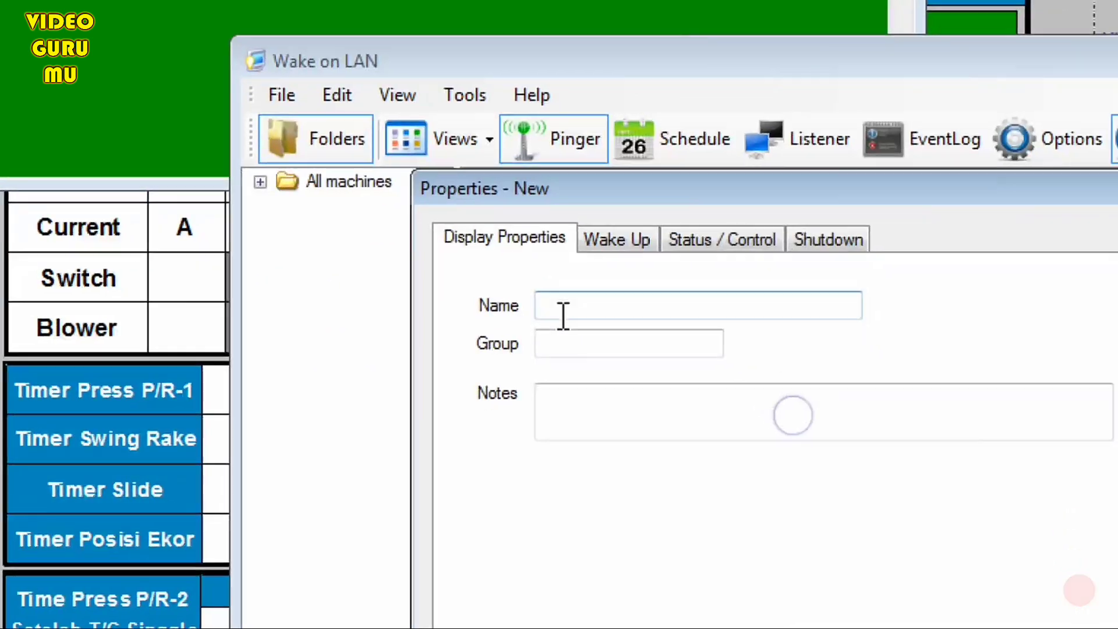
{"action": "left_click", "coordinate": [594, 382]}
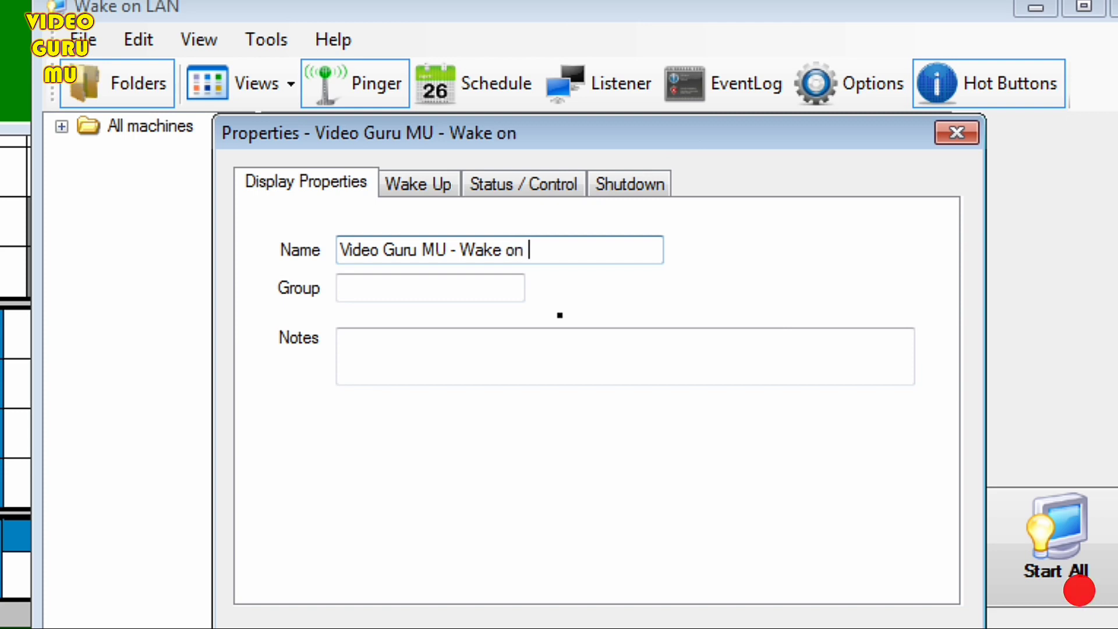
{"action": "key", "text": "Tab"}
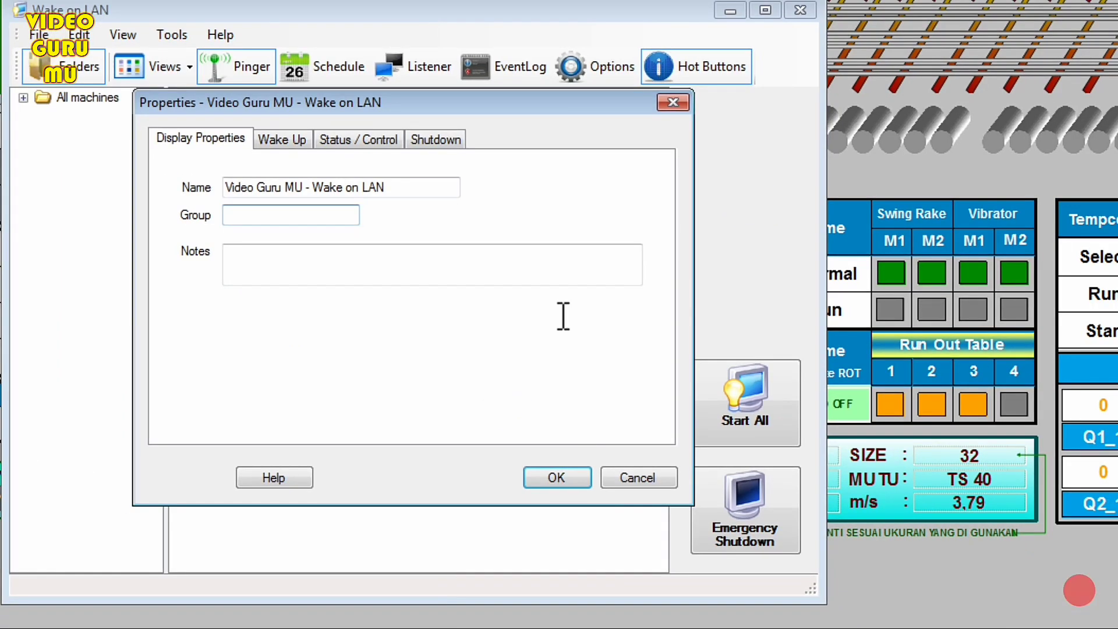
{"action": "type", "text": "IT"}
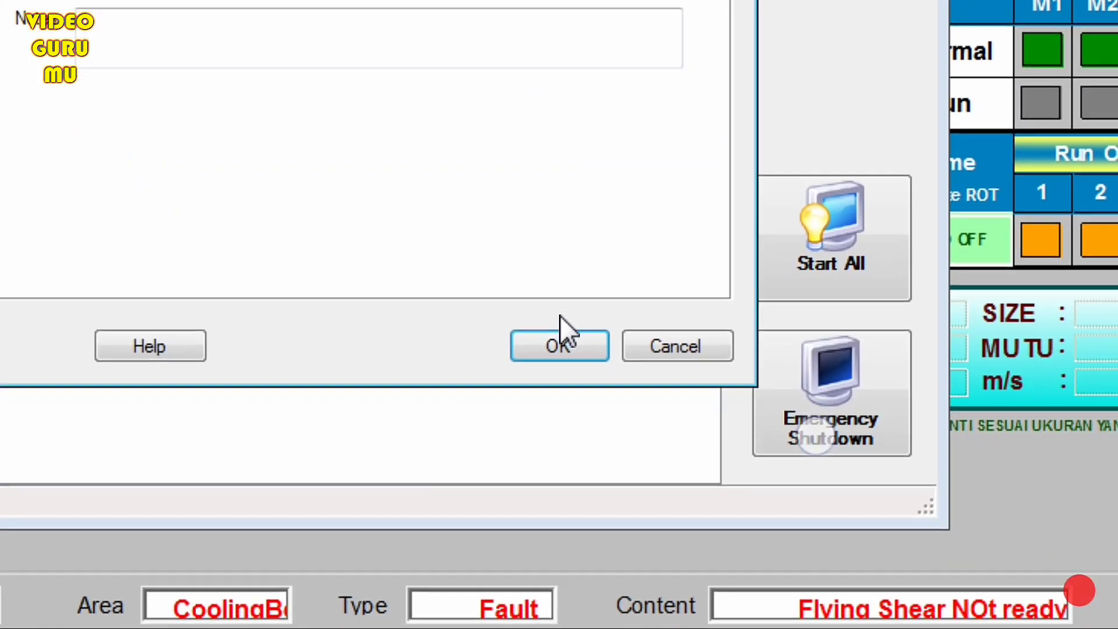
{"action": "left_click", "coordinate": [559, 335]}
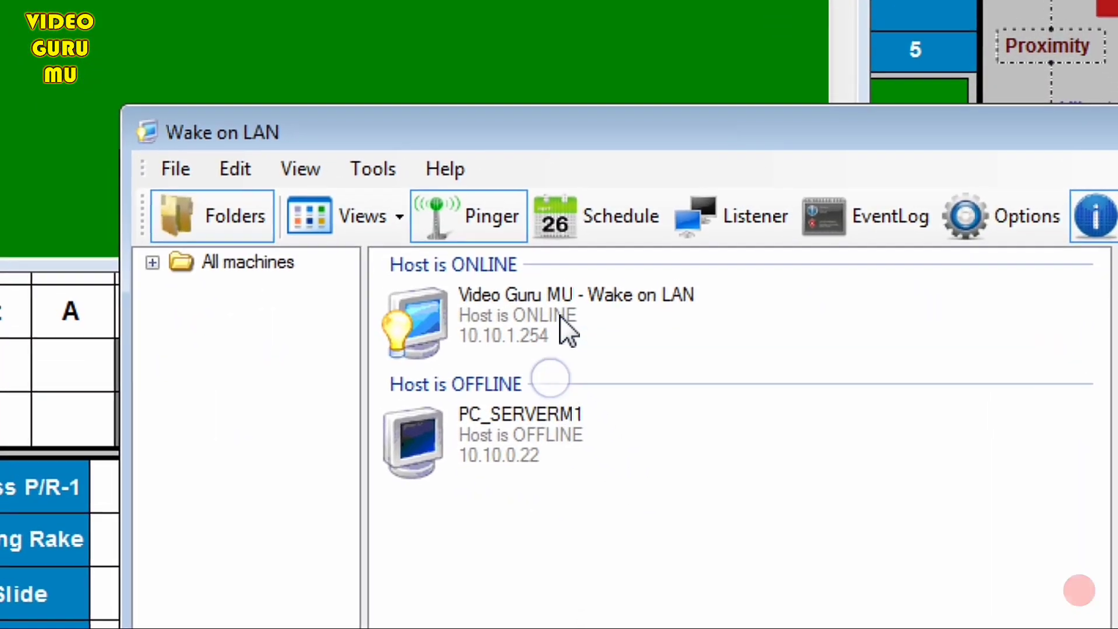
Select the Video Guru MU - Wake on LAN host and bring up its available commands, such as Wake Up and Shut Down.
{"action": "left_click", "coordinate": [560, 317]}
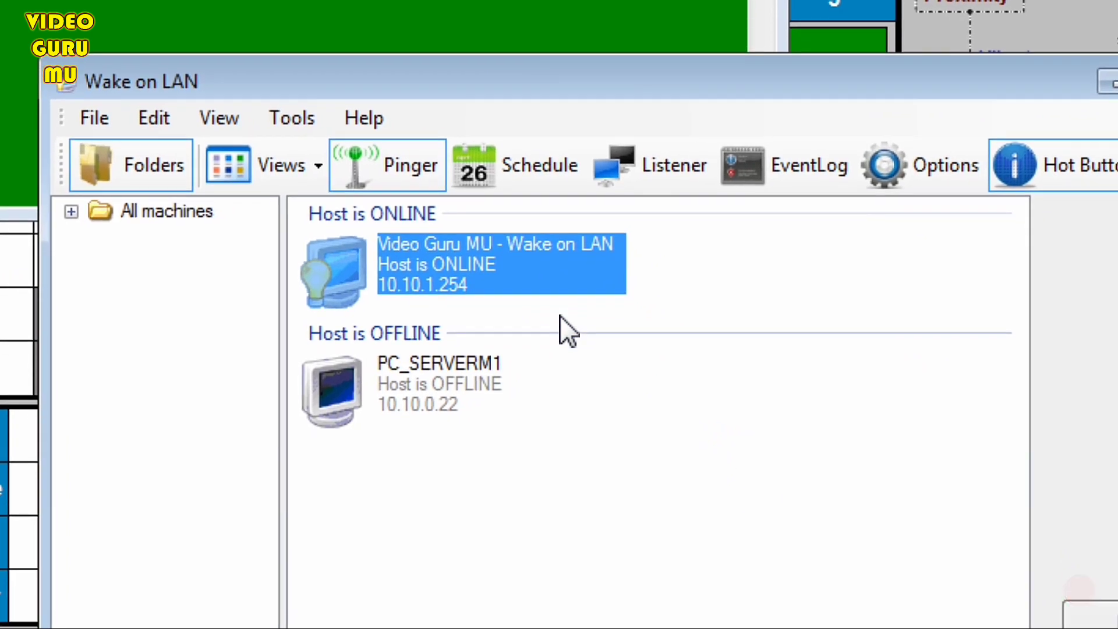
{"action": "left_click", "coordinate": [560, 316]}
{"action": "left_click", "coordinate": [497, 288]}
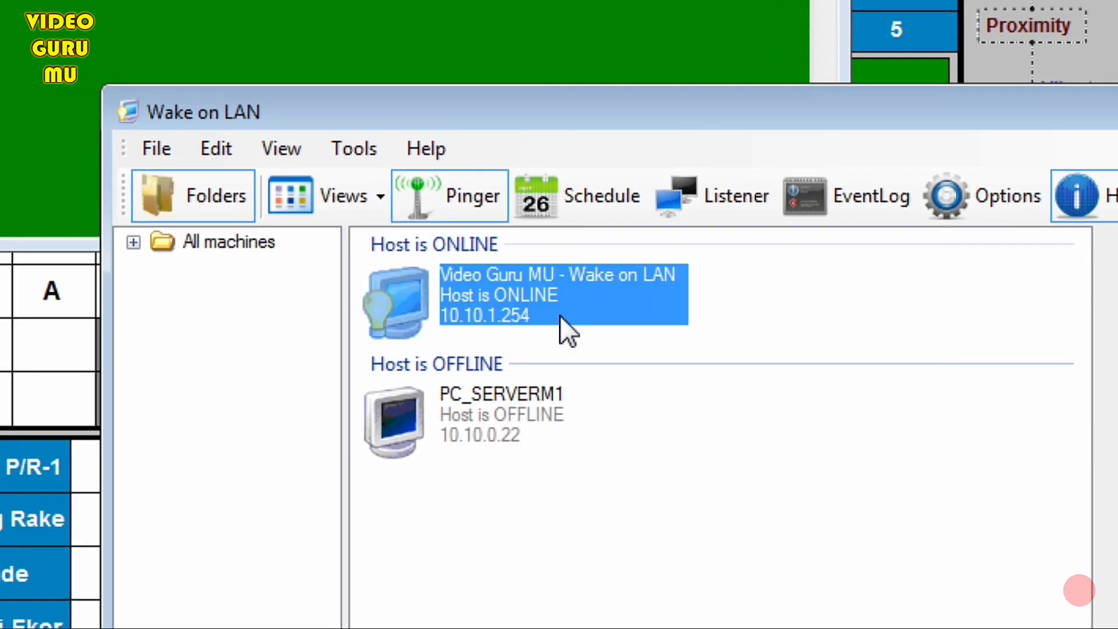
{"action": "right_click", "coordinate": [560, 317]}
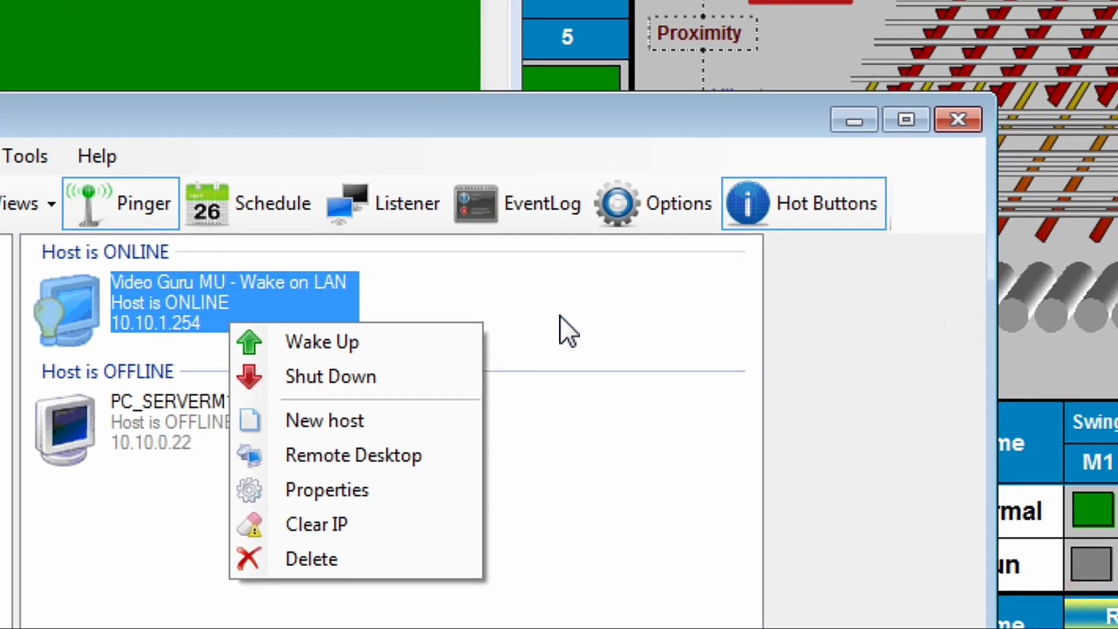
{"action": "key", "text": "Escape"}
{"action": "left_click", "coordinate": [560, 316]}
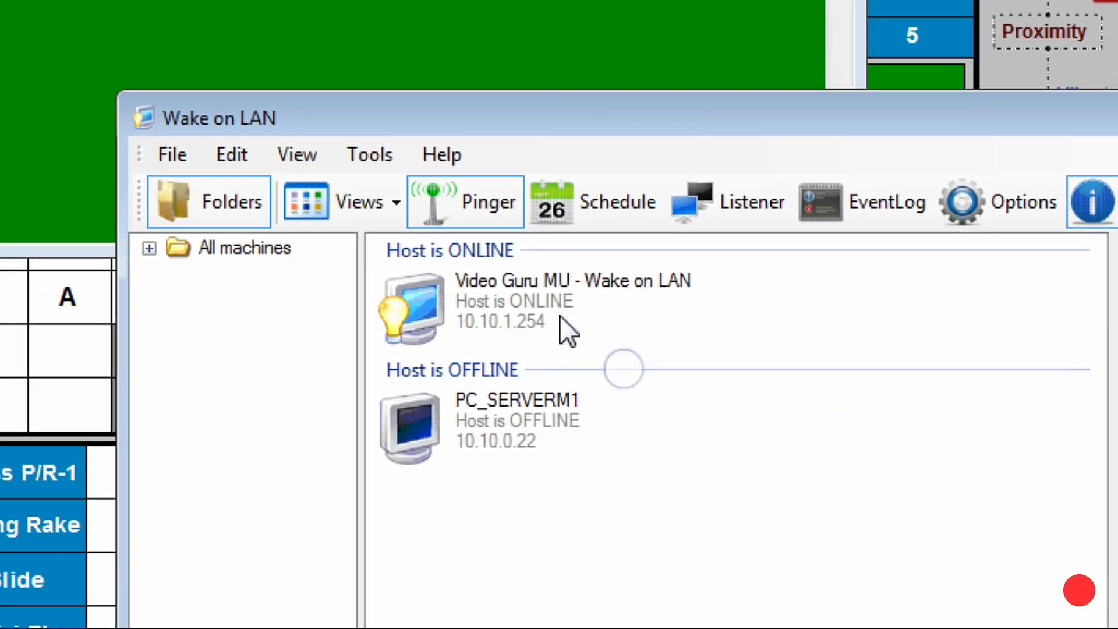
{"action": "left_click", "coordinate": [560, 315]}
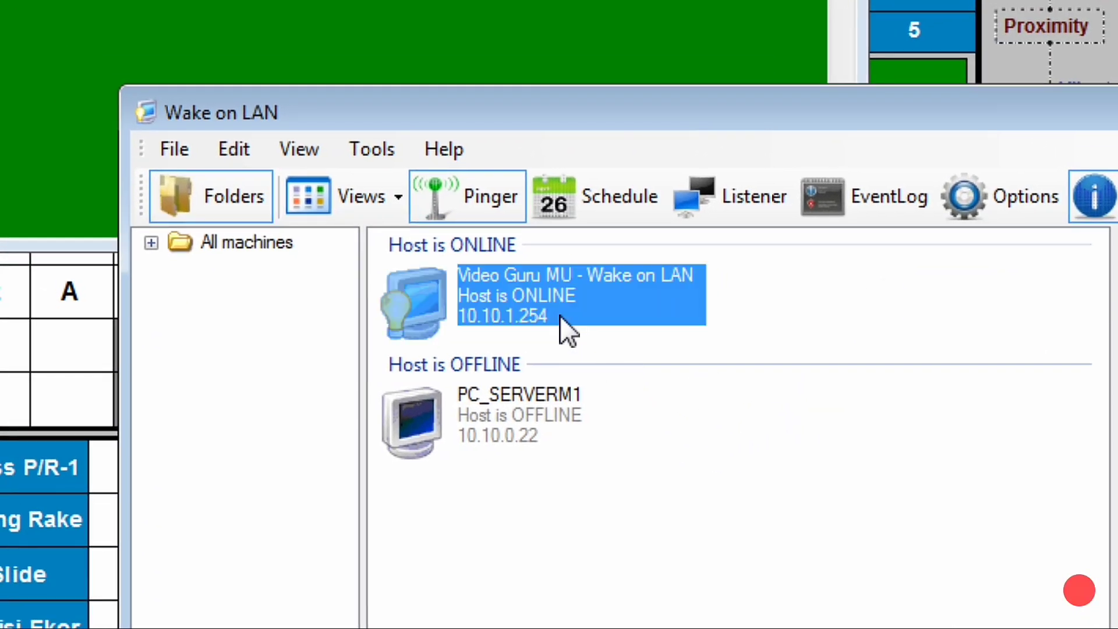
{"action": "right_click", "coordinate": [560, 316]}
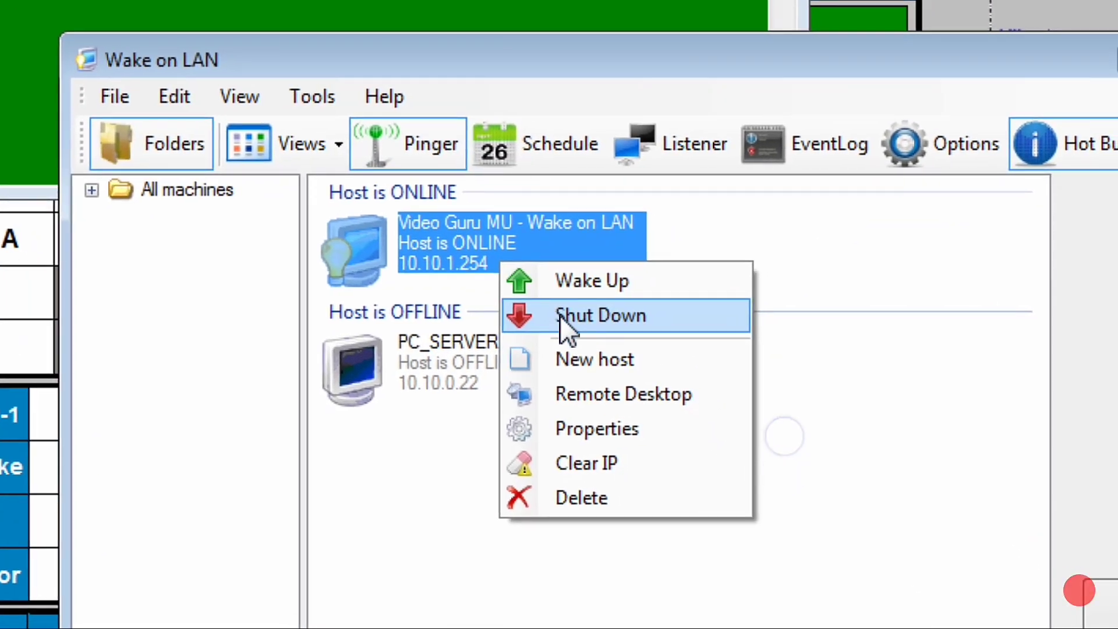